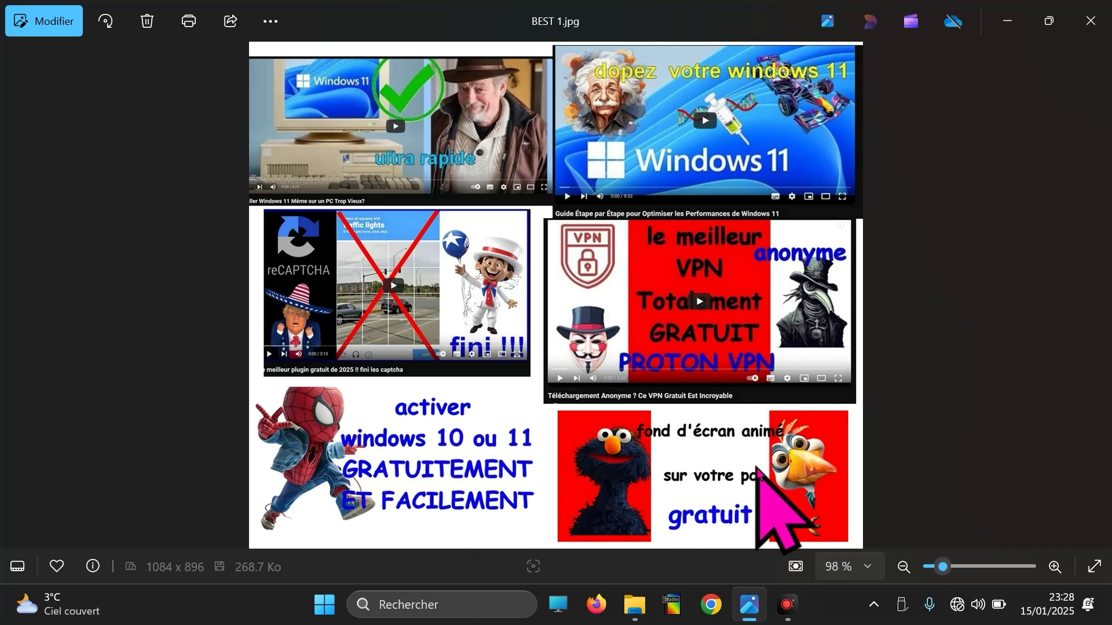
Step: Show the desktop, search Windows for "taches" and open Gestionnaire des tâches
{"action": "key", "text": "super+d"}
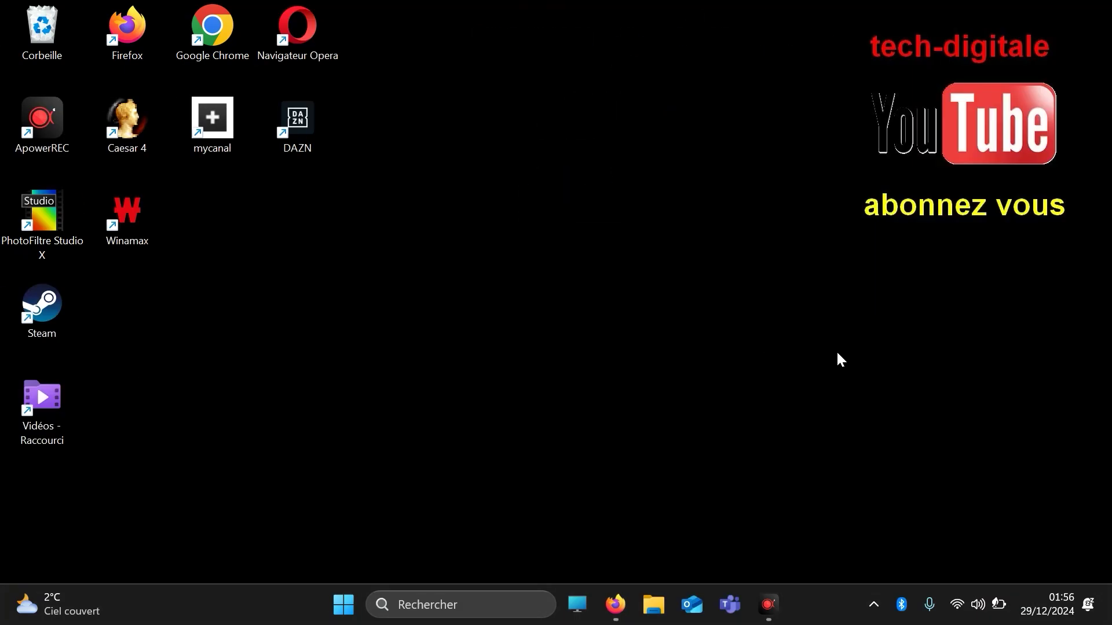
{"action": "left_click", "coordinate": [481, 597]}
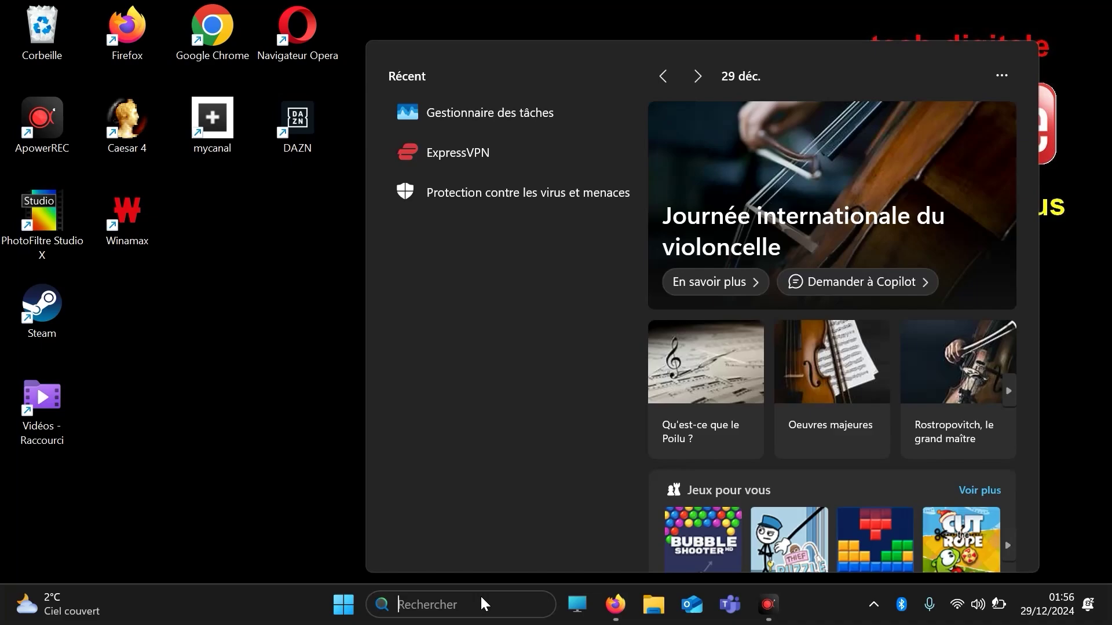
{"action": "type", "text": "ta"}
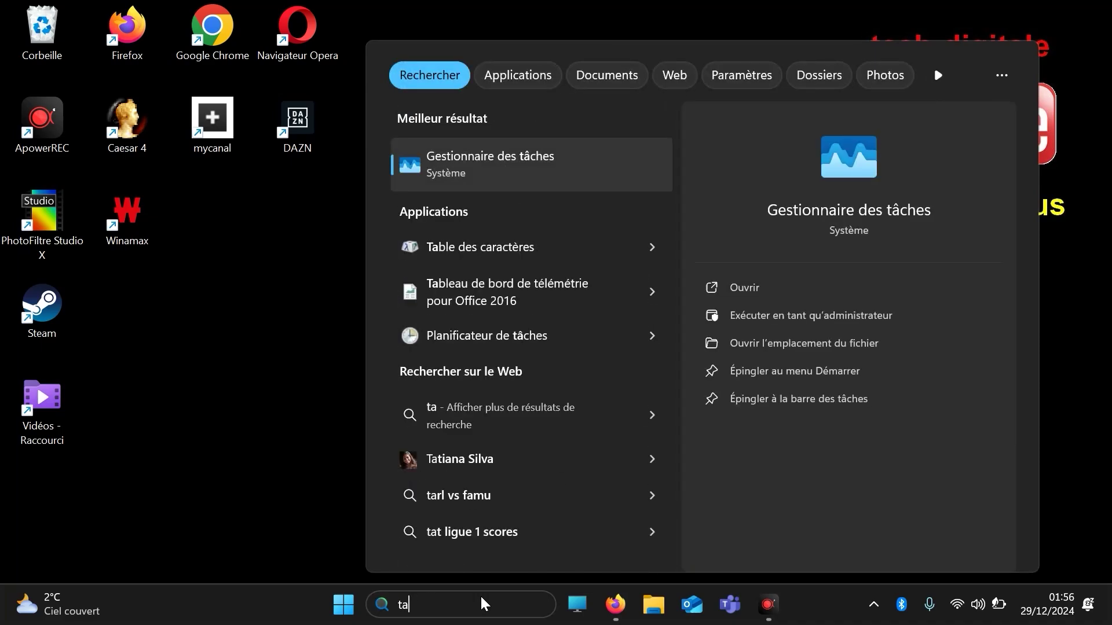
{"action": "type", "text": "ches"}
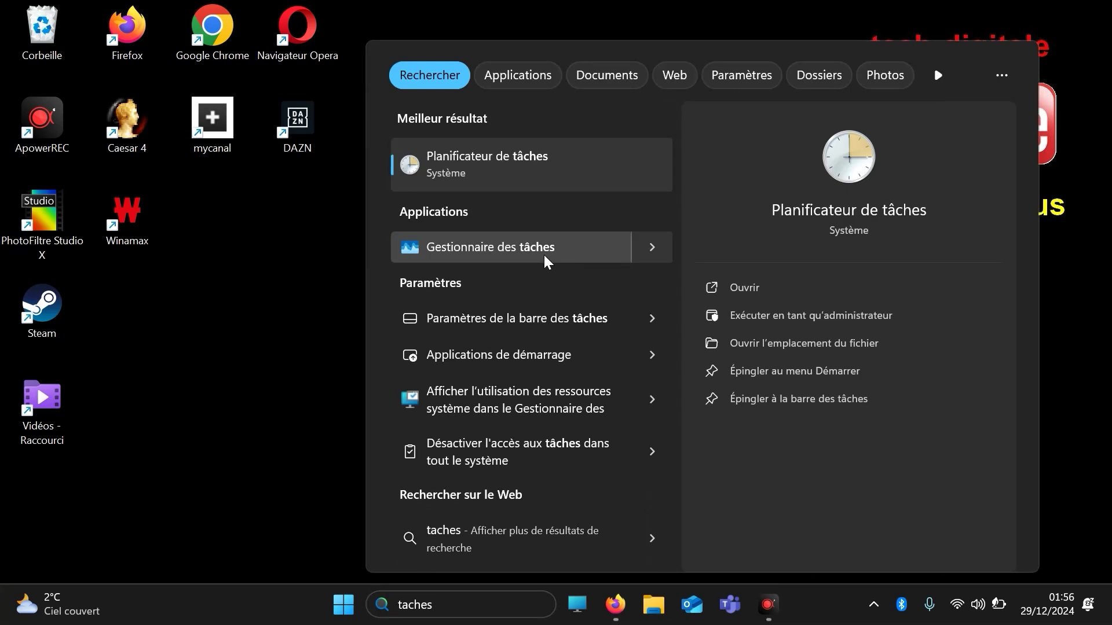
{"action": "left_click", "coordinate": [544, 255]}
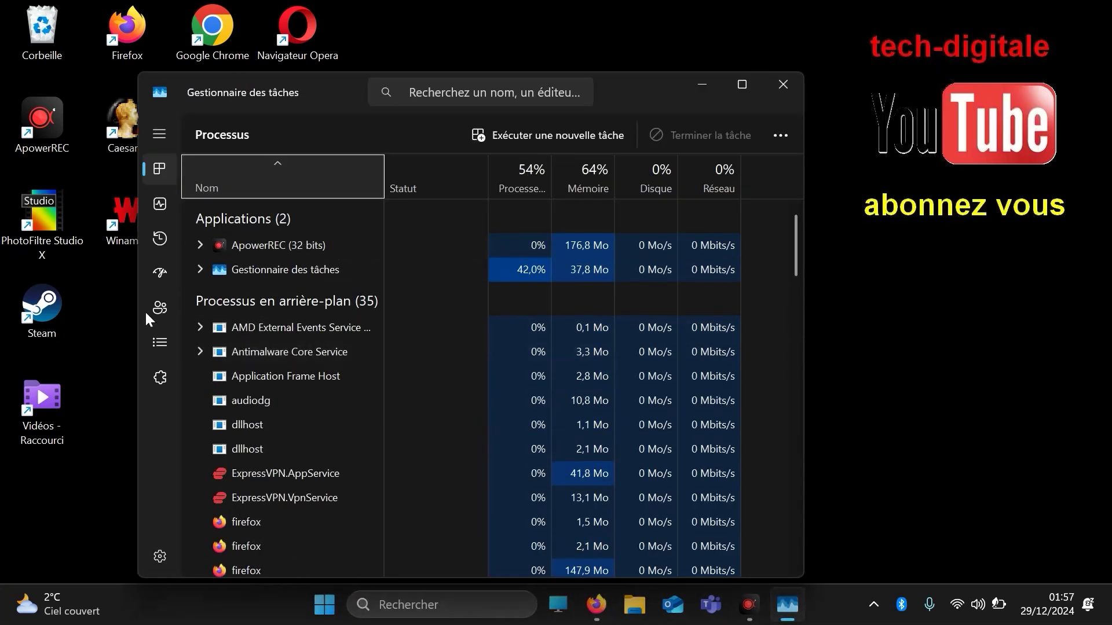
Step: Show Applications de démarrage in the maximized Task Manager and sort the startup apps by Statut with enabled ones first
{"action": "left_click", "coordinate": [160, 274]}
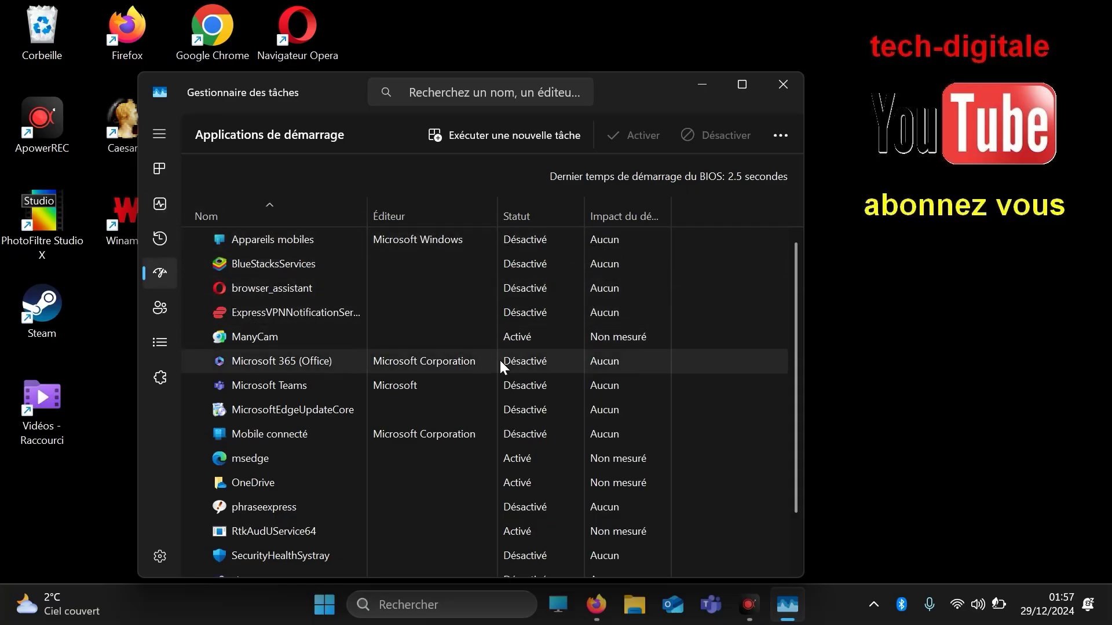
{"action": "left_click", "coordinate": [750, 85]}
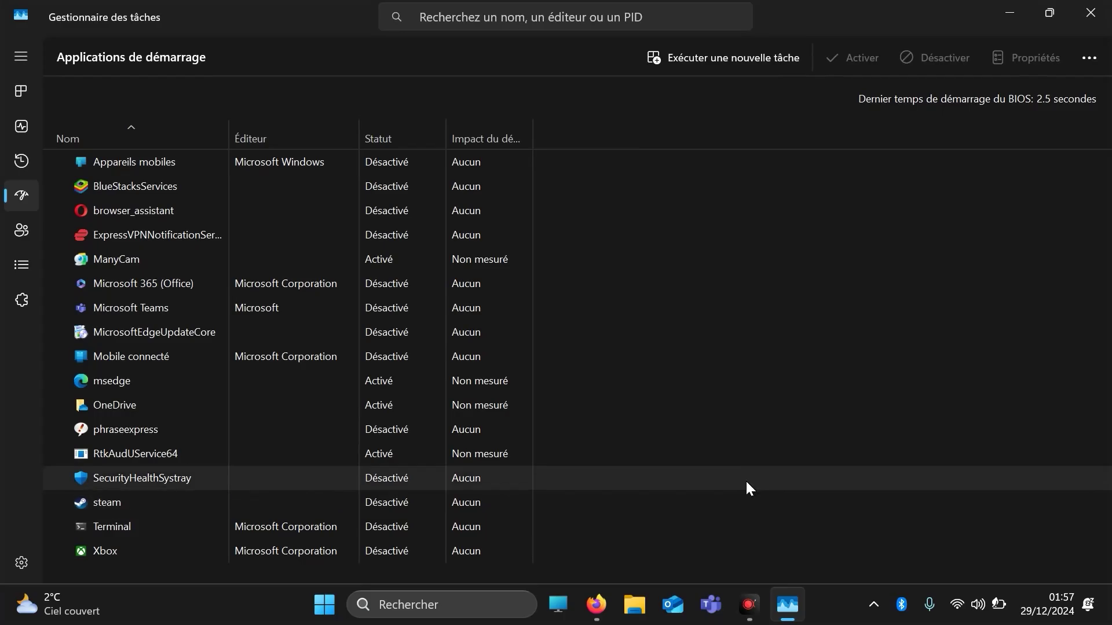
{"action": "left_click", "coordinate": [387, 139]}
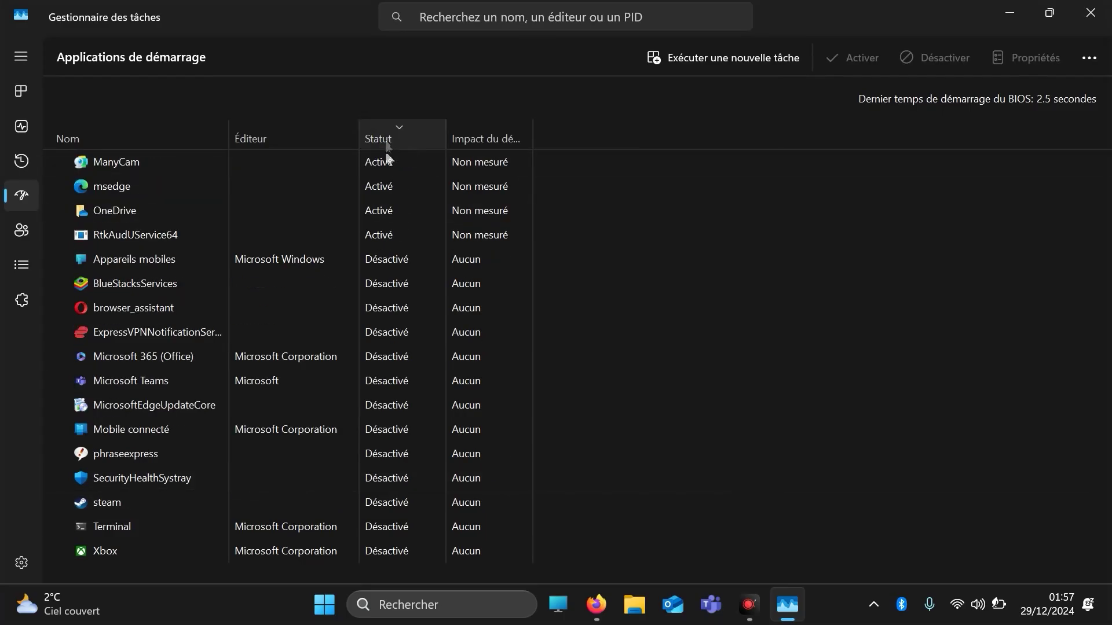
Step: Disable the startup apps RtkAudUService64, OneDrive, msedge and ManyCam
{"action": "left_click", "coordinate": [388, 234]}
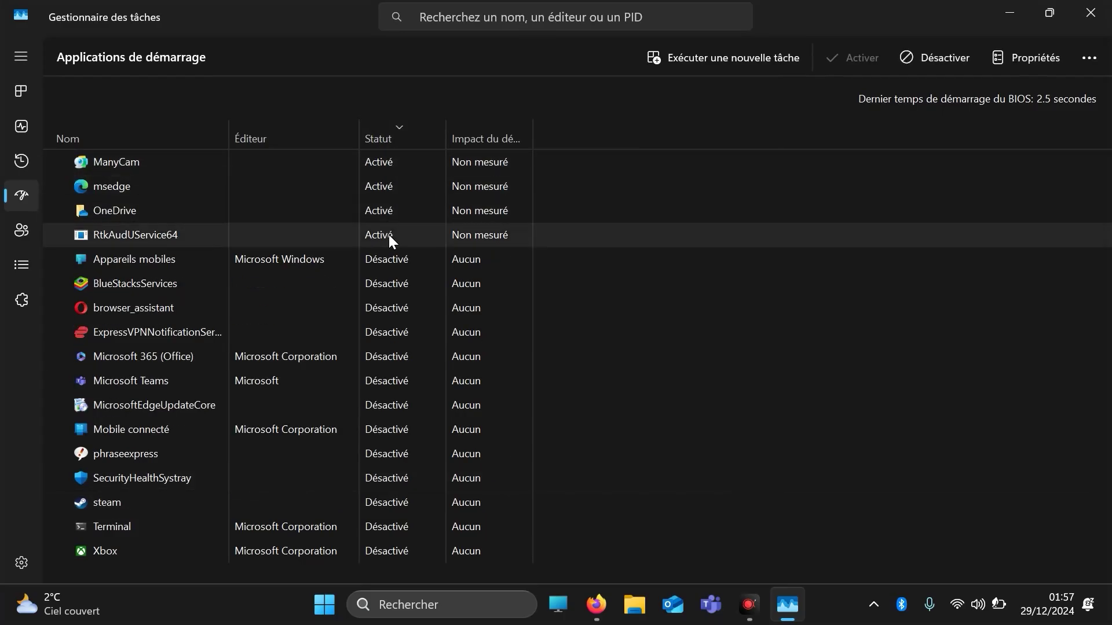
{"action": "left_click", "coordinate": [915, 61]}
{"action": "left_click", "coordinate": [443, 213]}
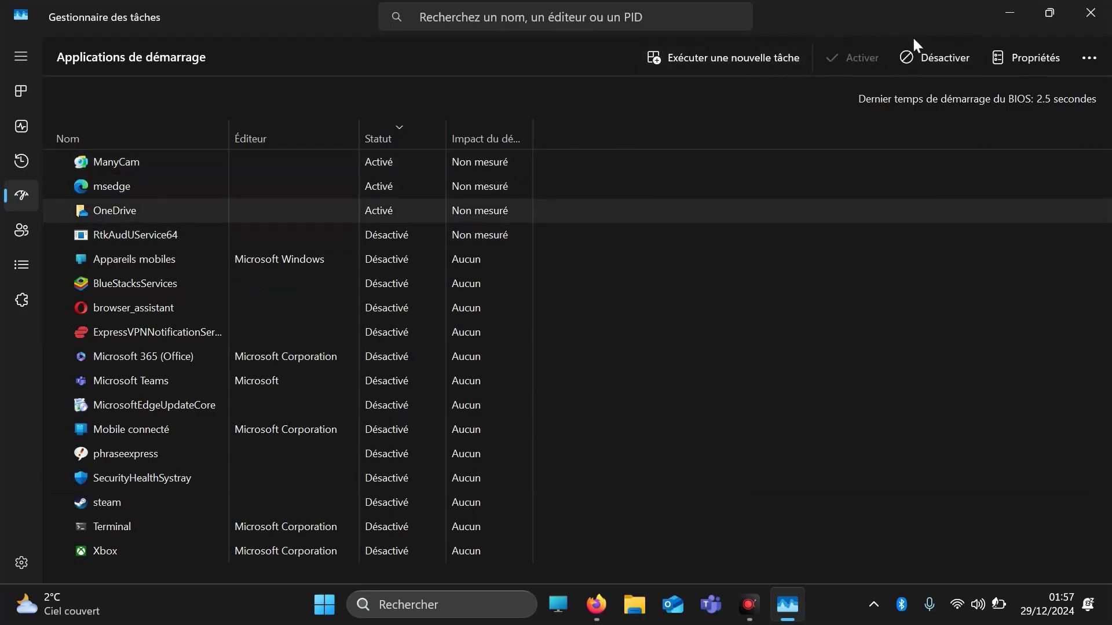
{"action": "left_click", "coordinate": [921, 55]}
{"action": "left_click", "coordinate": [382, 188]}
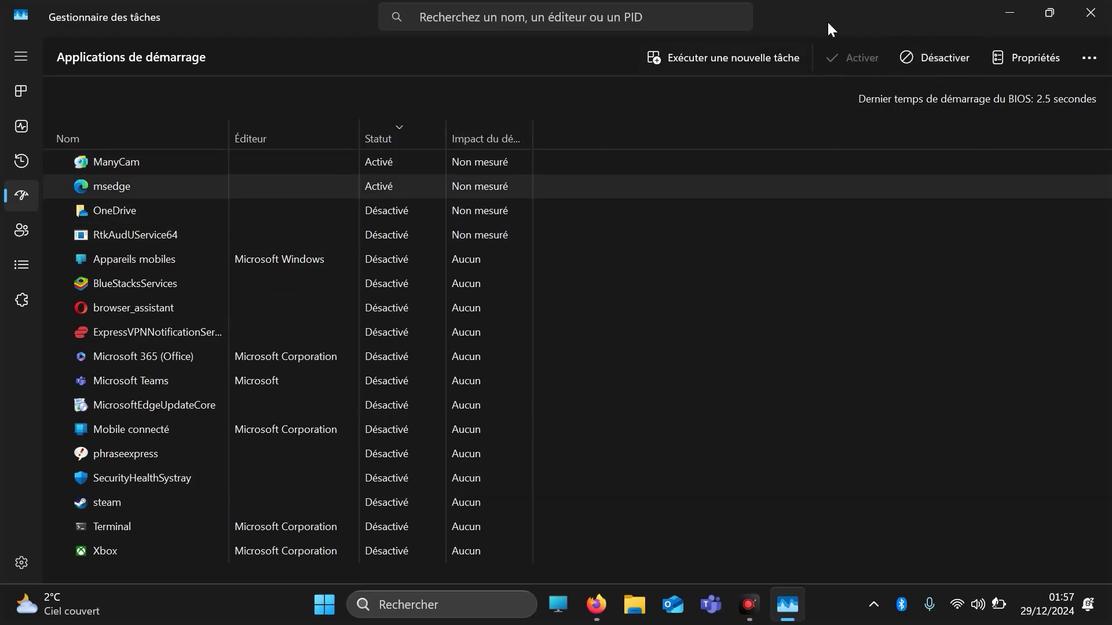
{"action": "left_click", "coordinate": [919, 55]}
{"action": "left_click", "coordinate": [394, 161]}
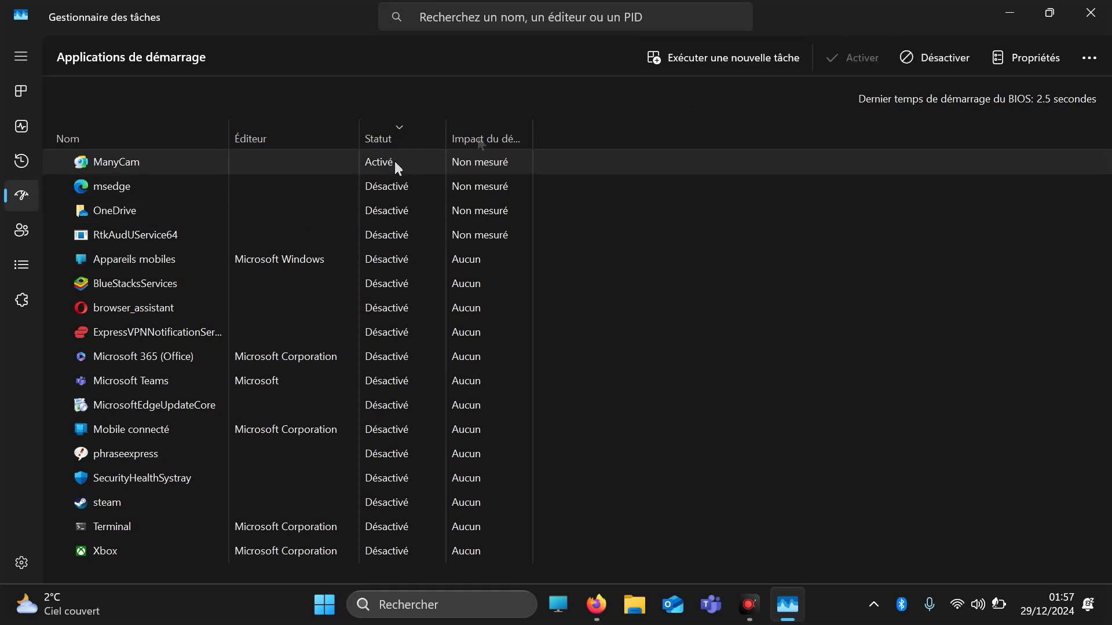
{"action": "left_click", "coordinate": [934, 60]}
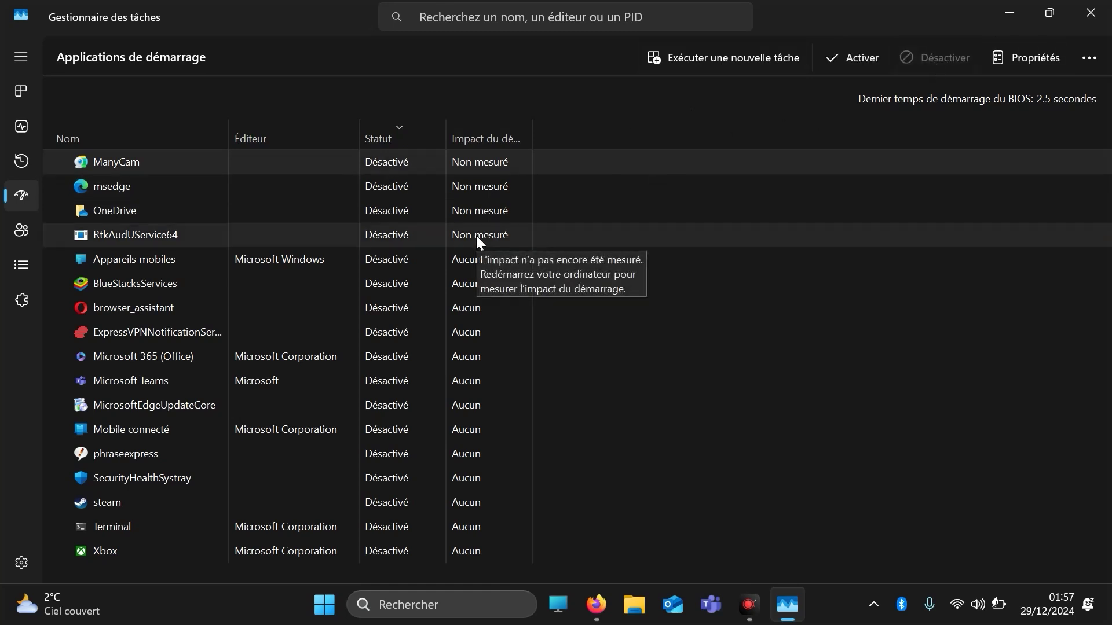
Step: Enable SecurityHealthSystray and RtkAudUService64 at startup and close the Task Manager
{"action": "left_click", "coordinate": [422, 477]}
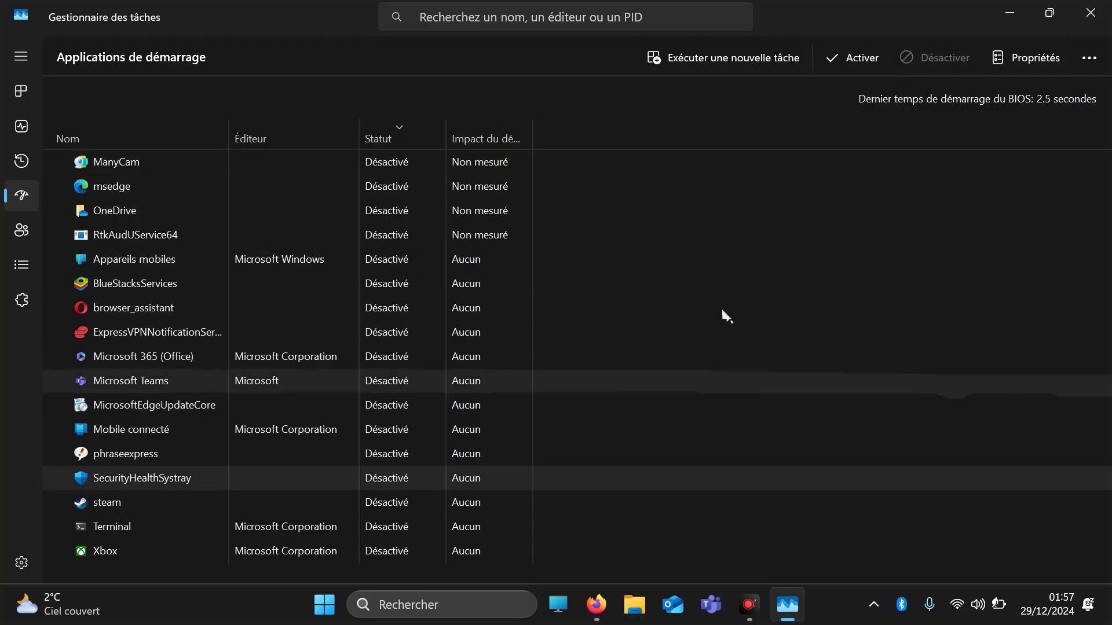
{"action": "left_click", "coordinate": [865, 54]}
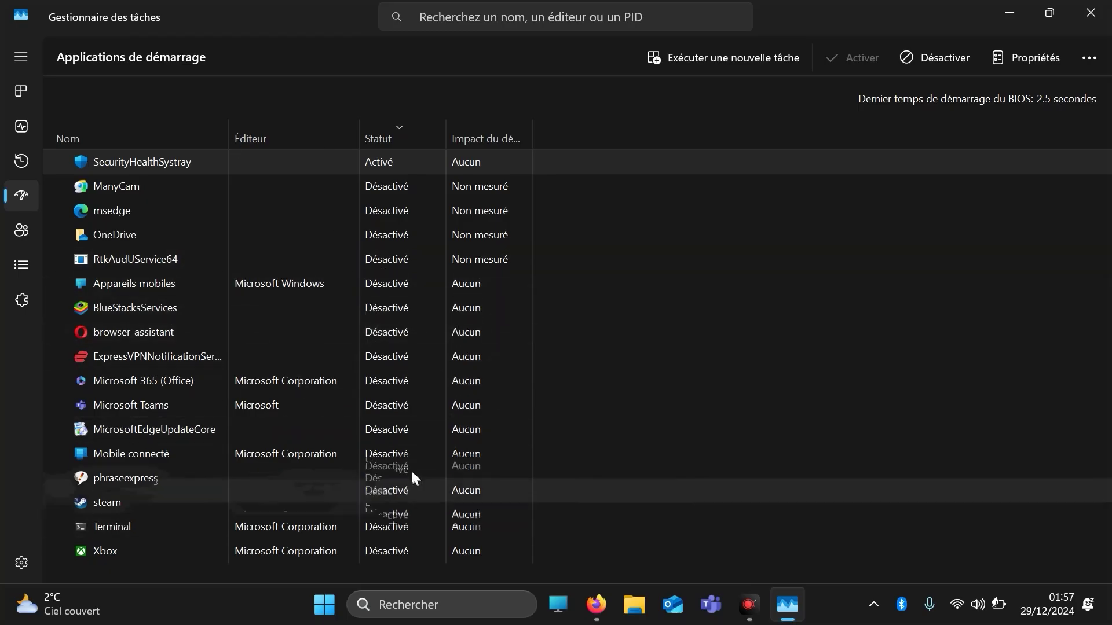
{"action": "left_click", "coordinate": [389, 251]}
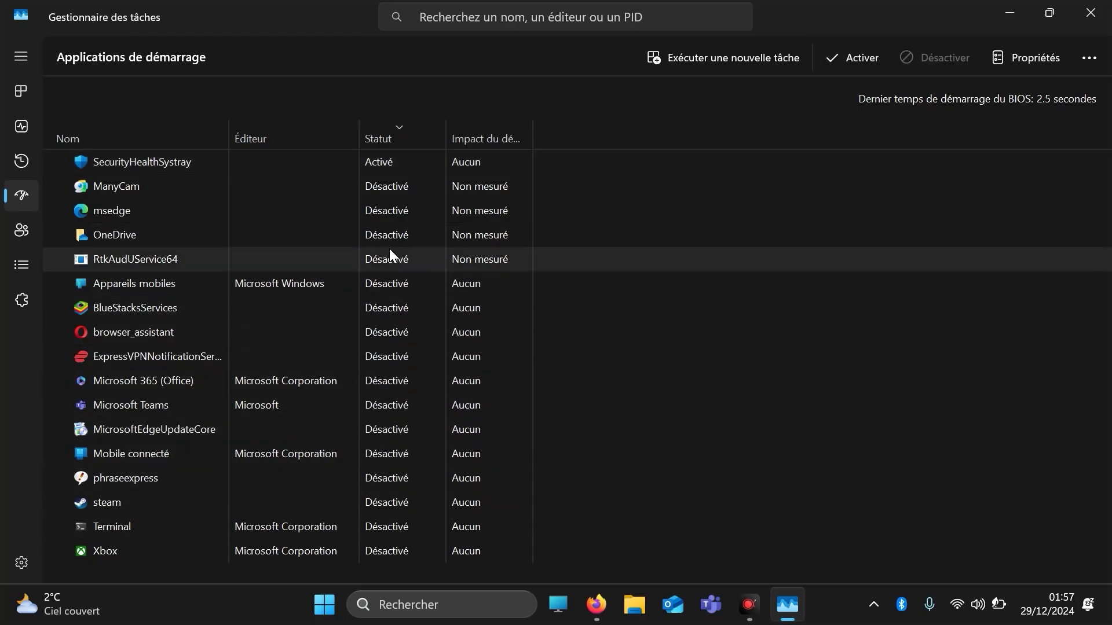
{"action": "left_click", "coordinate": [850, 57]}
{"action": "left_click", "coordinate": [1091, 12]}
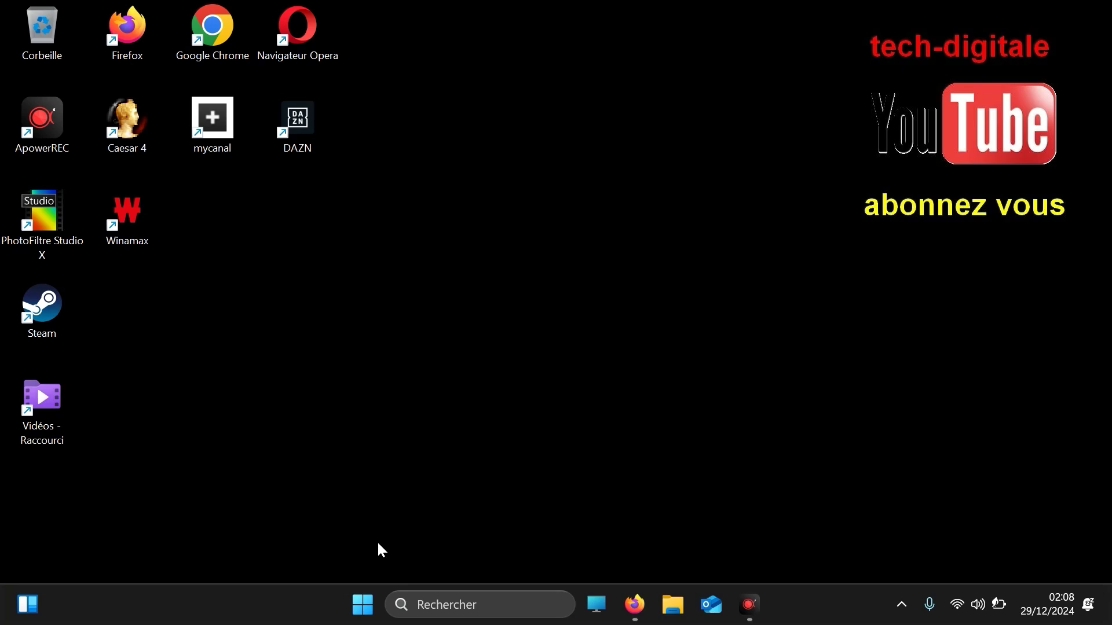
Step: Search Windows for "perfomance" and open Régler l'apparence et les performances de Windows
{"action": "left_click", "coordinate": [424, 605]}
{"action": "type", "text": "p"}
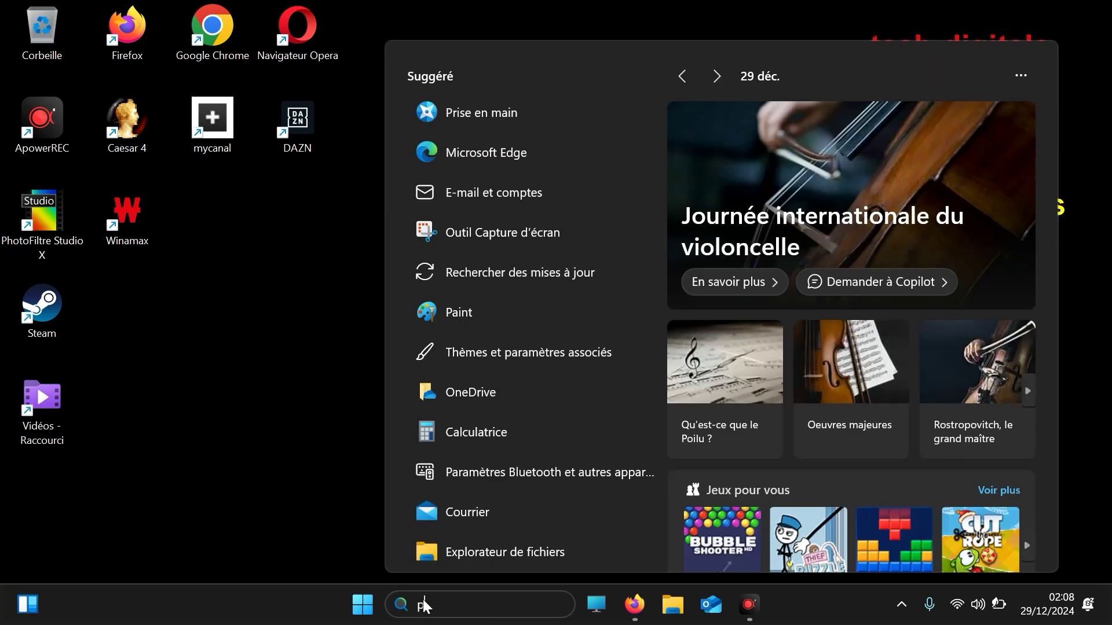
{"action": "type", "text": "erfom"}
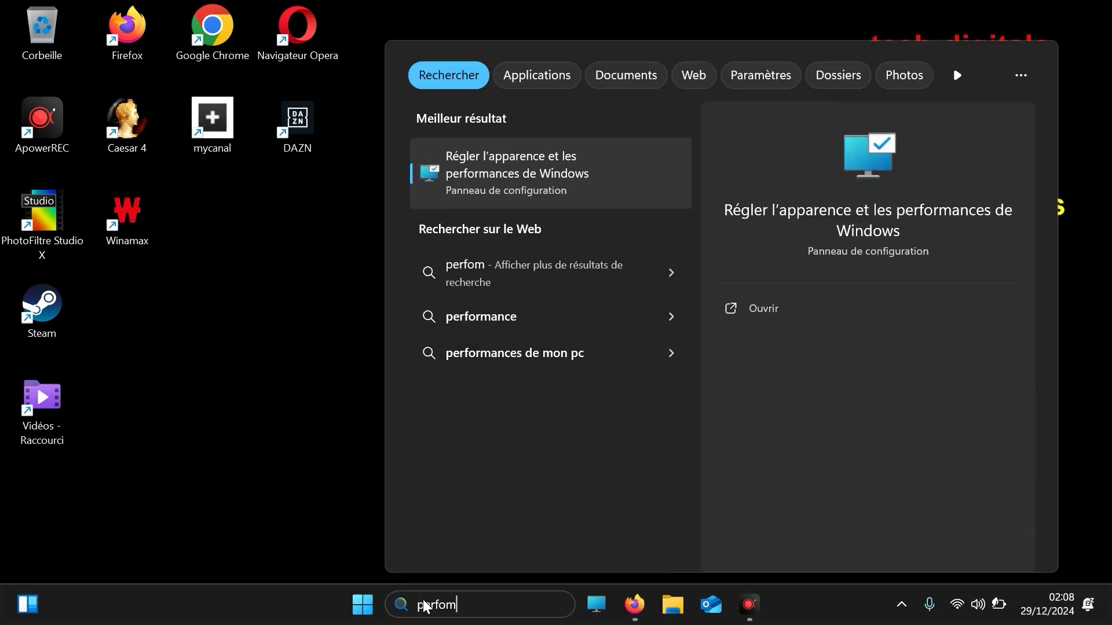
{"action": "type", "text": "ance"}
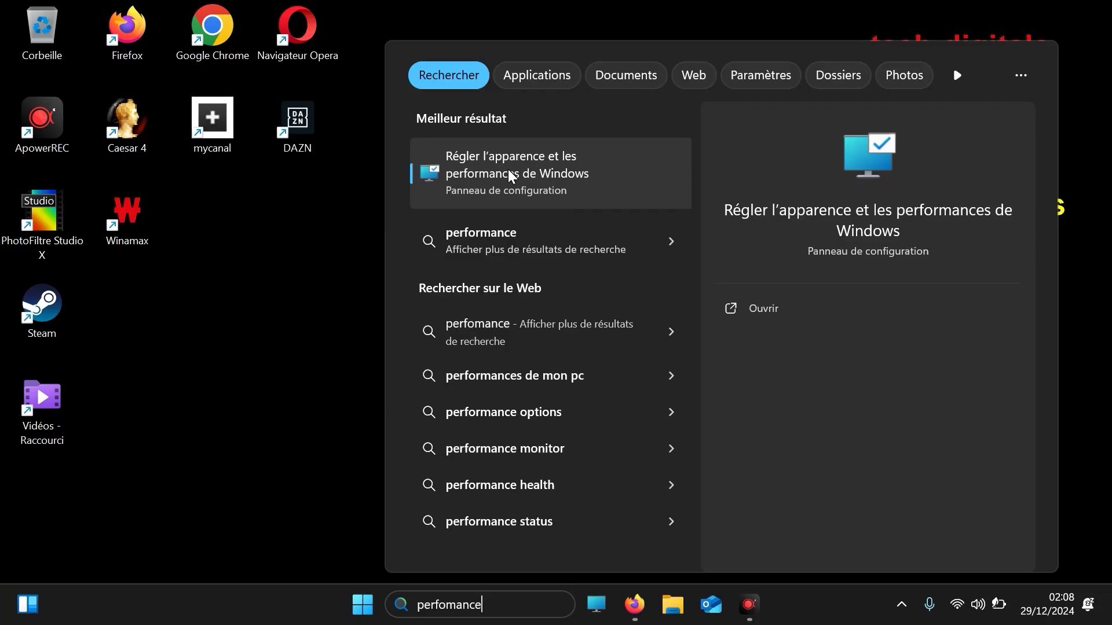
{"action": "left_click", "coordinate": [510, 174]}
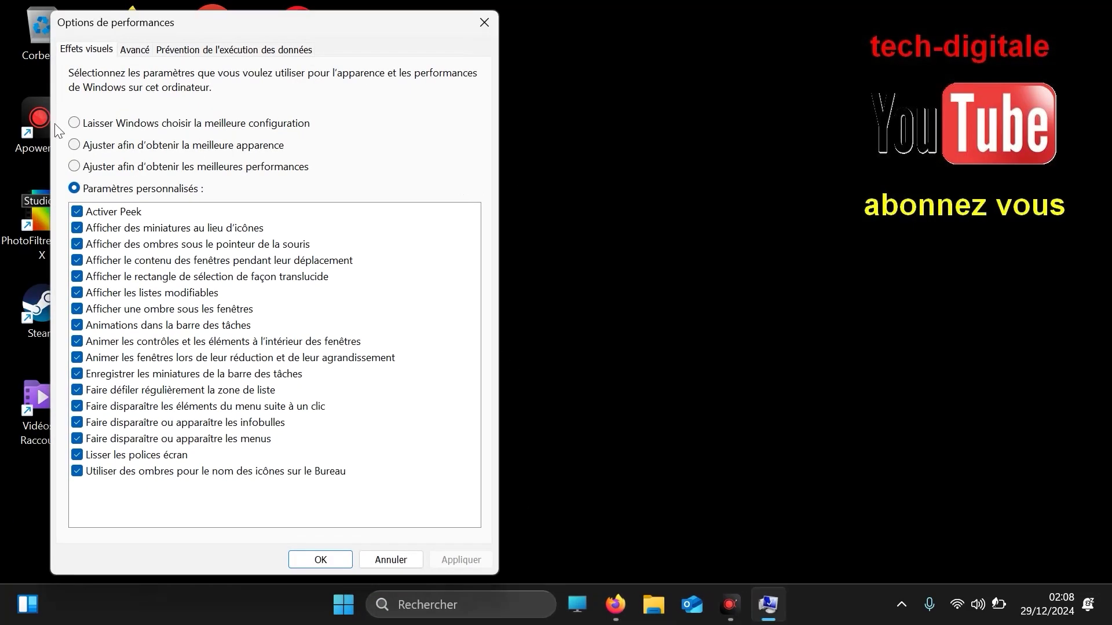
Step: Turn off all custom visual effects except Lisser les polices écran and apply the settings
{"action": "left_click", "coordinate": [144, 472]}
{"action": "left_click", "coordinate": [141, 455]}
{"action": "left_click", "coordinate": [144, 438]}
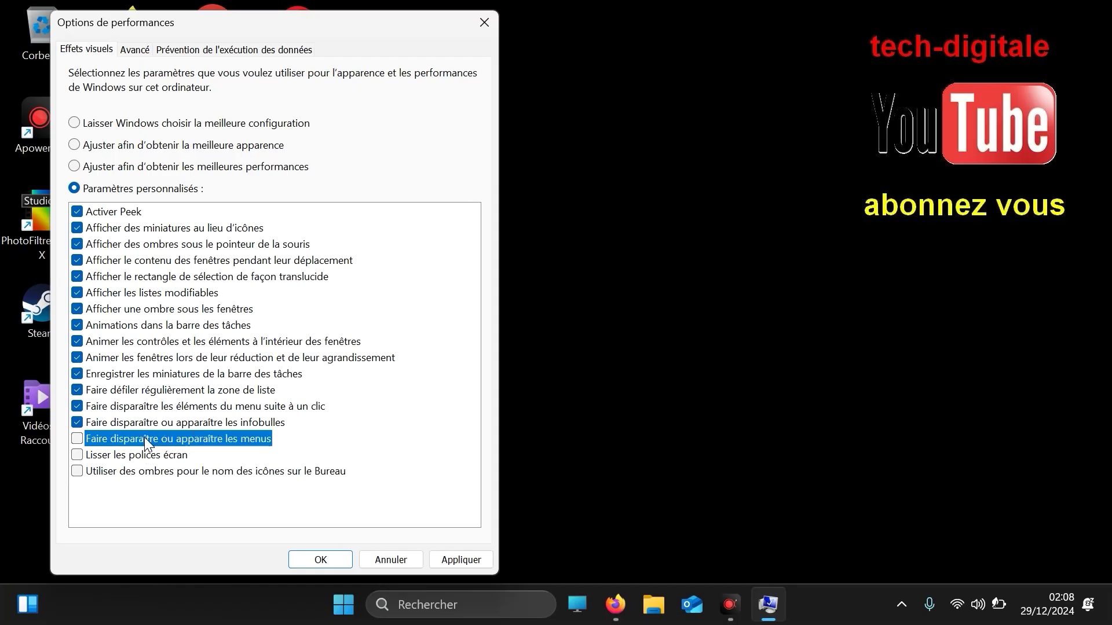
{"action": "left_click", "coordinate": [145, 420]}
{"action": "left_click", "coordinate": [145, 405]}
{"action": "left_click", "coordinate": [146, 391]}
{"action": "left_click", "coordinate": [148, 375]}
{"action": "left_click", "coordinate": [149, 359]}
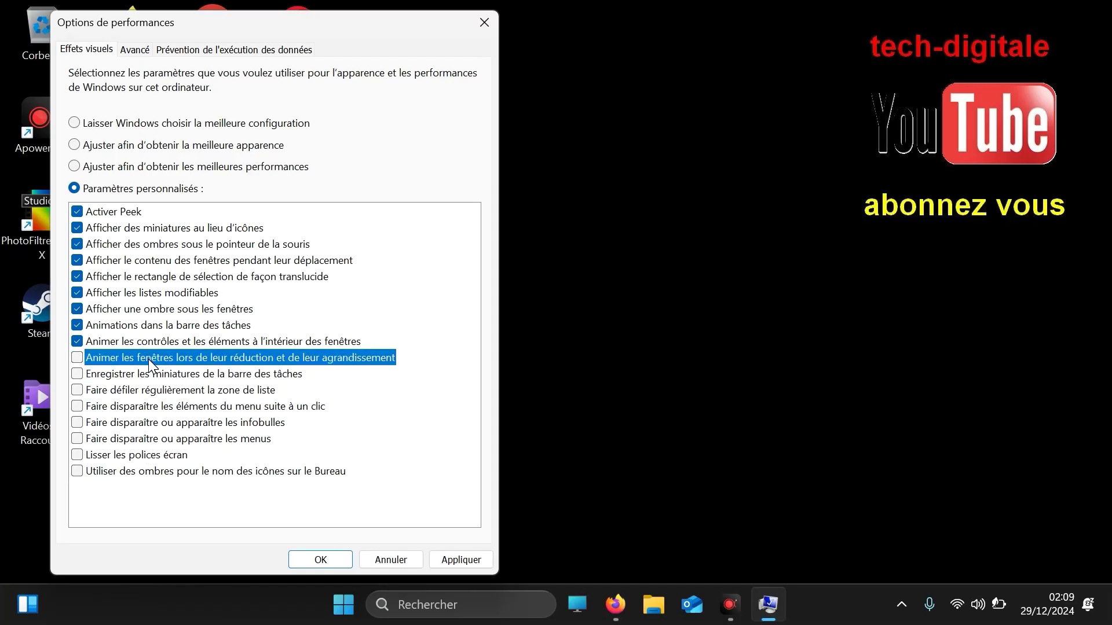
{"action": "left_click", "coordinate": [151, 340]}
{"action": "left_click", "coordinate": [147, 323]}
{"action": "left_click", "coordinate": [148, 314]}
{"action": "left_click", "coordinate": [142, 288]}
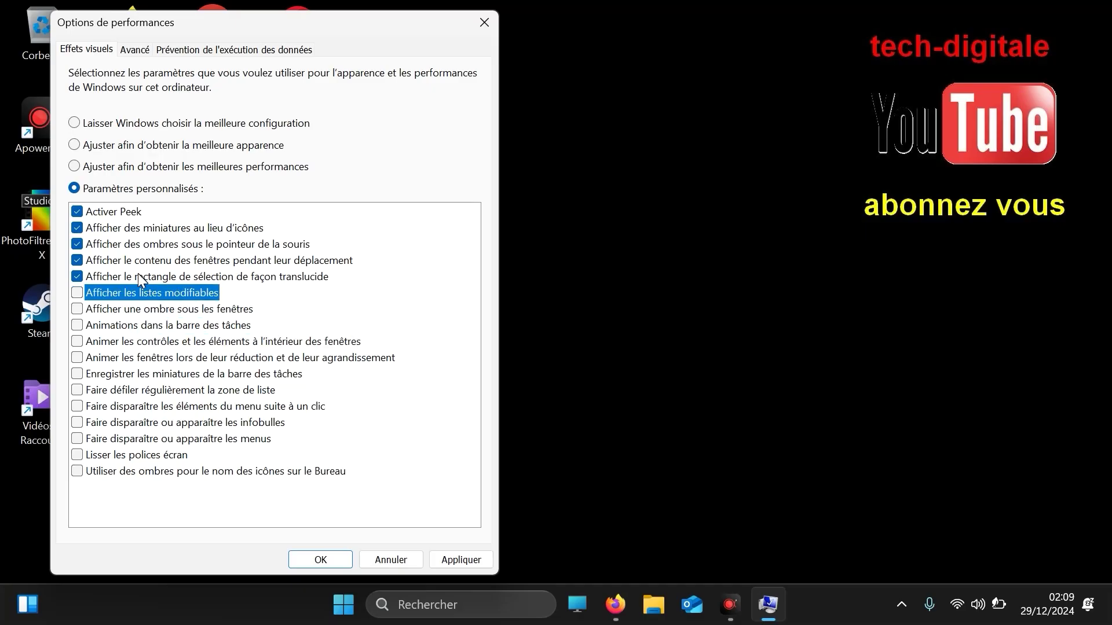
{"action": "left_click", "coordinate": [138, 274]}
{"action": "left_click", "coordinate": [136, 261]}
{"action": "left_click", "coordinate": [134, 241]}
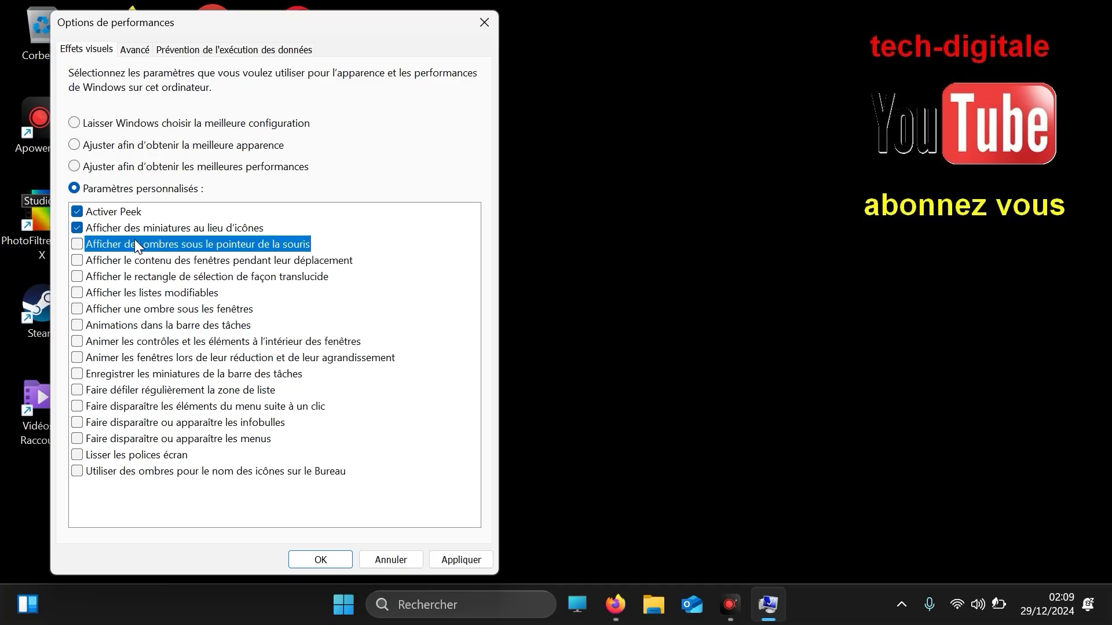
{"action": "left_click", "coordinate": [127, 228]}
{"action": "left_click", "coordinate": [119, 209]}
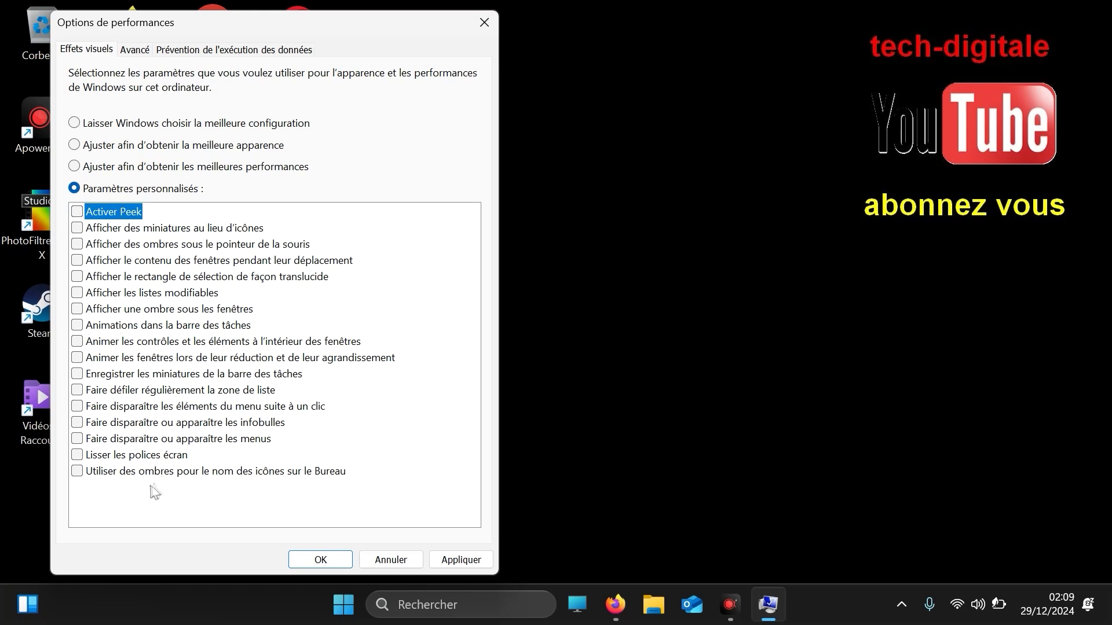
{"action": "left_click", "coordinate": [78, 456]}
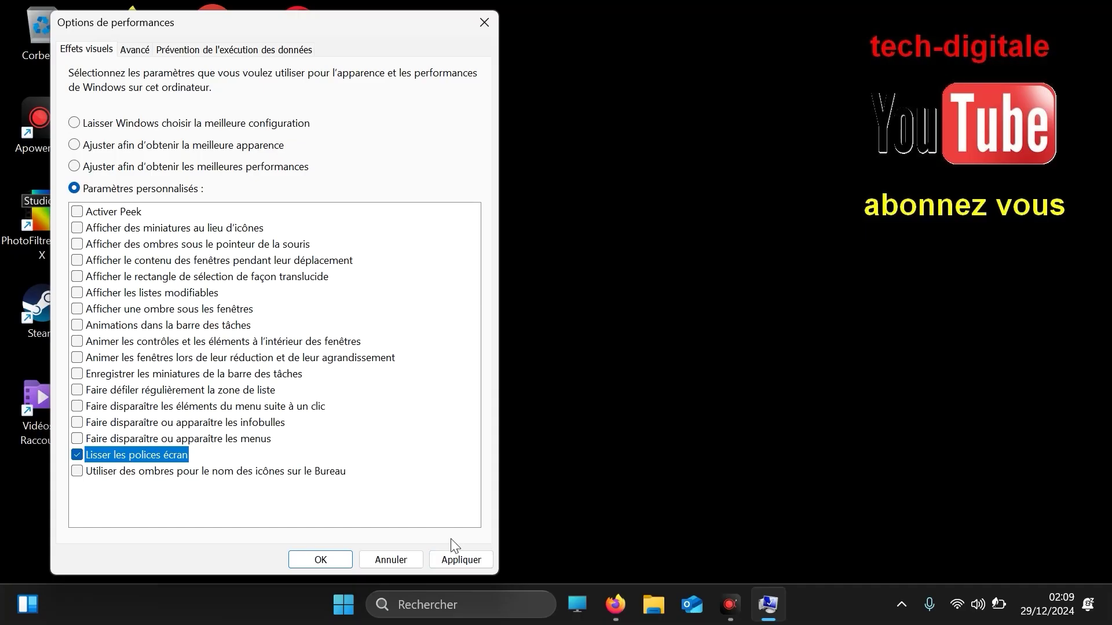
{"action": "left_click", "coordinate": [459, 559]}
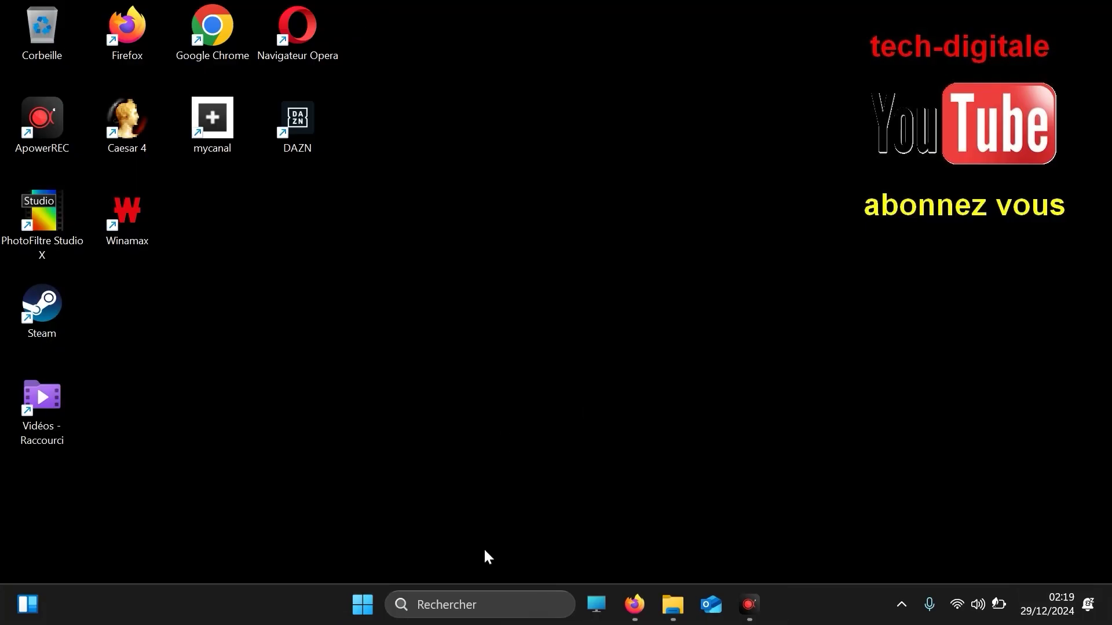
Step: Search Windows for "graphique" and open Paramètres graphiques
{"action": "left_click", "coordinate": [472, 611]}
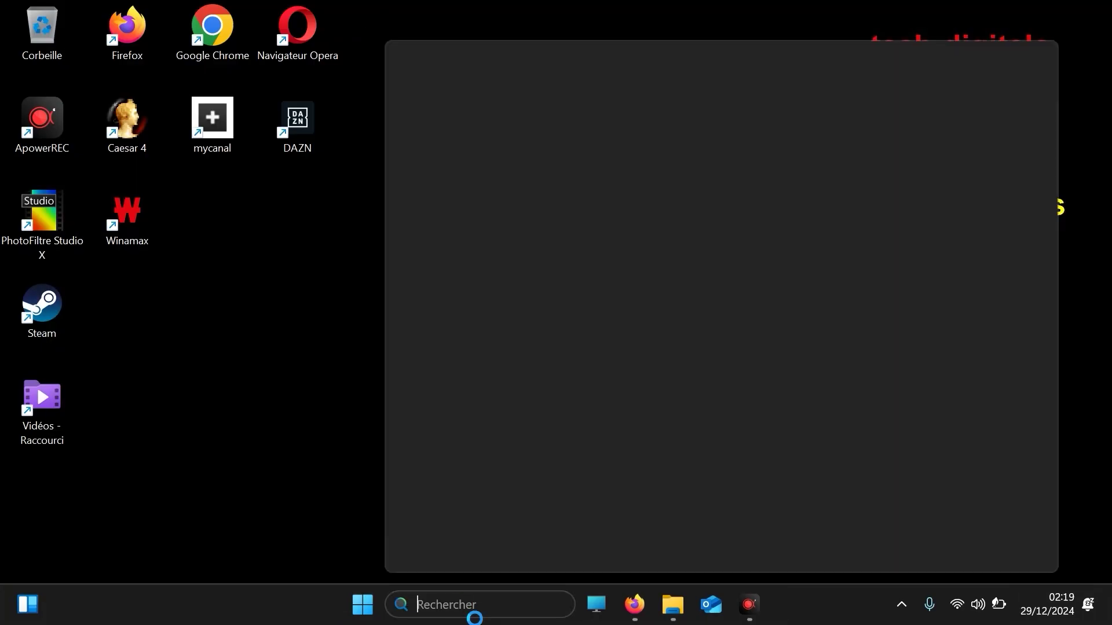
{"action": "type", "text": "gra"}
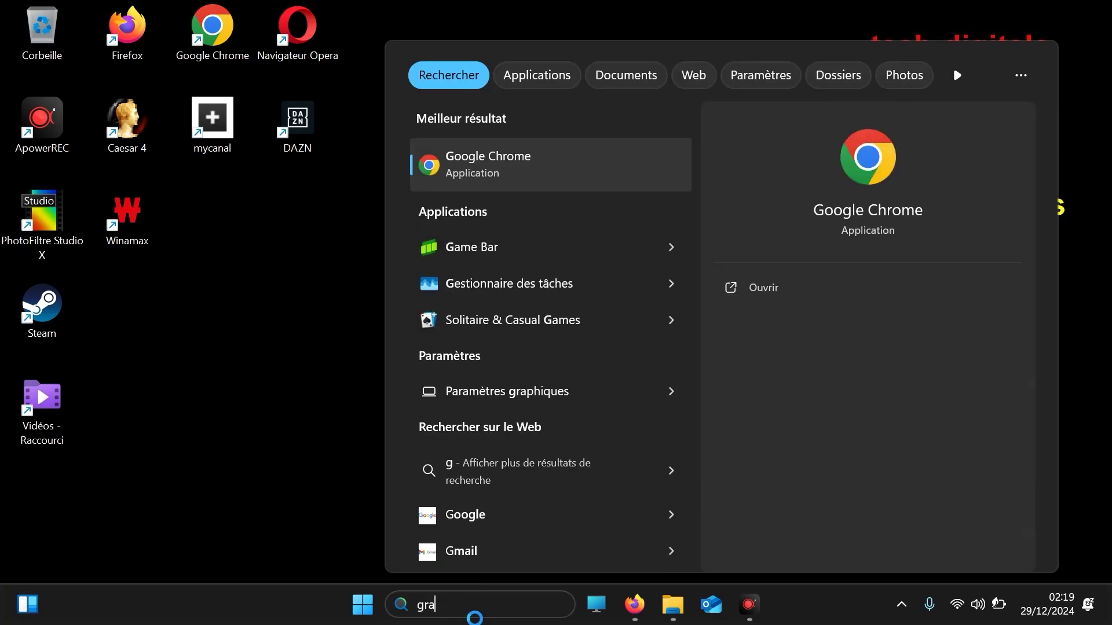
{"action": "type", "text": "phique"}
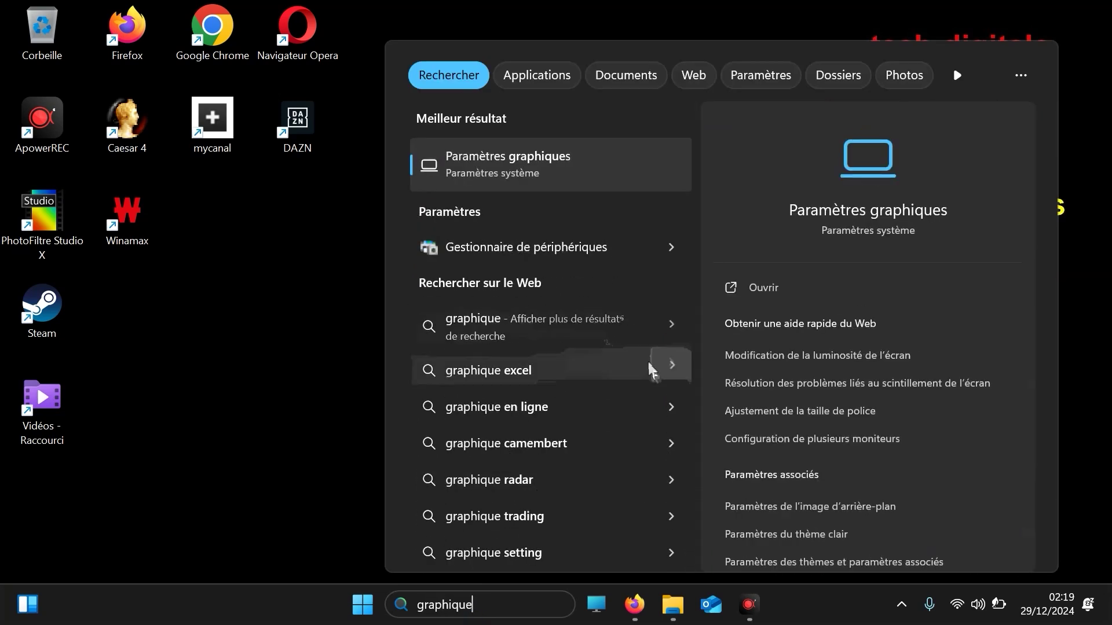
{"action": "left_click", "coordinate": [522, 168]}
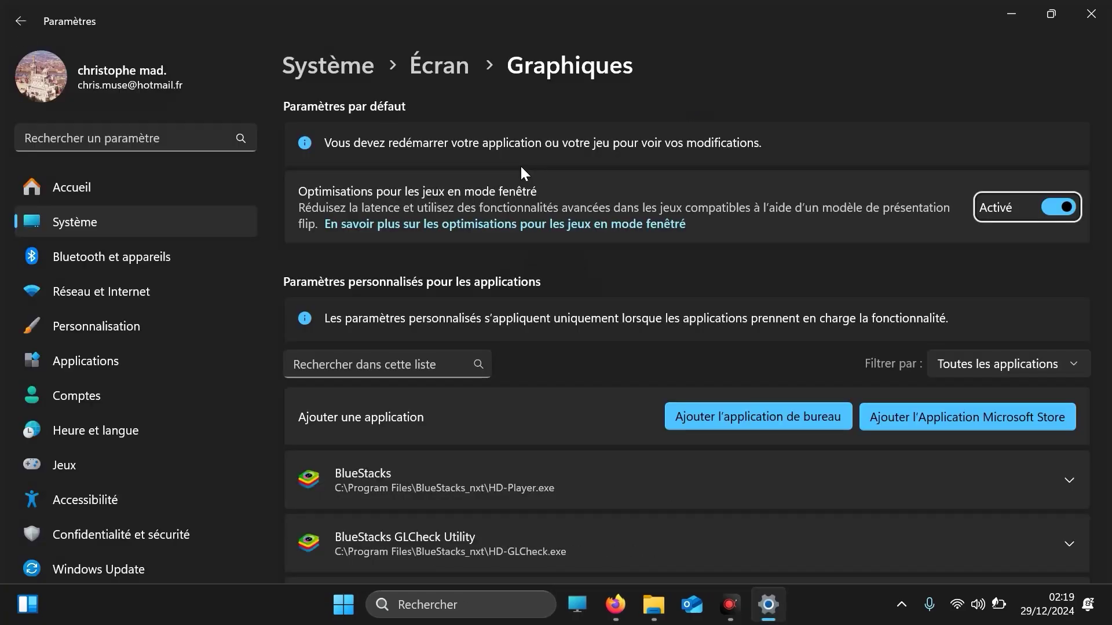
Step: Set the GPU preference for Microsoft Excel to Hautes performances (AMD Radeon(TM) Vega 8 Graphics)
{"action": "mouse_move", "coordinate": [1106, 194]}
{"action": "left_mouse_down"}
{"action": "mouse_move", "coordinate": [1108, 475]}
{"action": "mouse_move", "coordinate": [1109, 350]}
{"action": "left_mouse_up"}
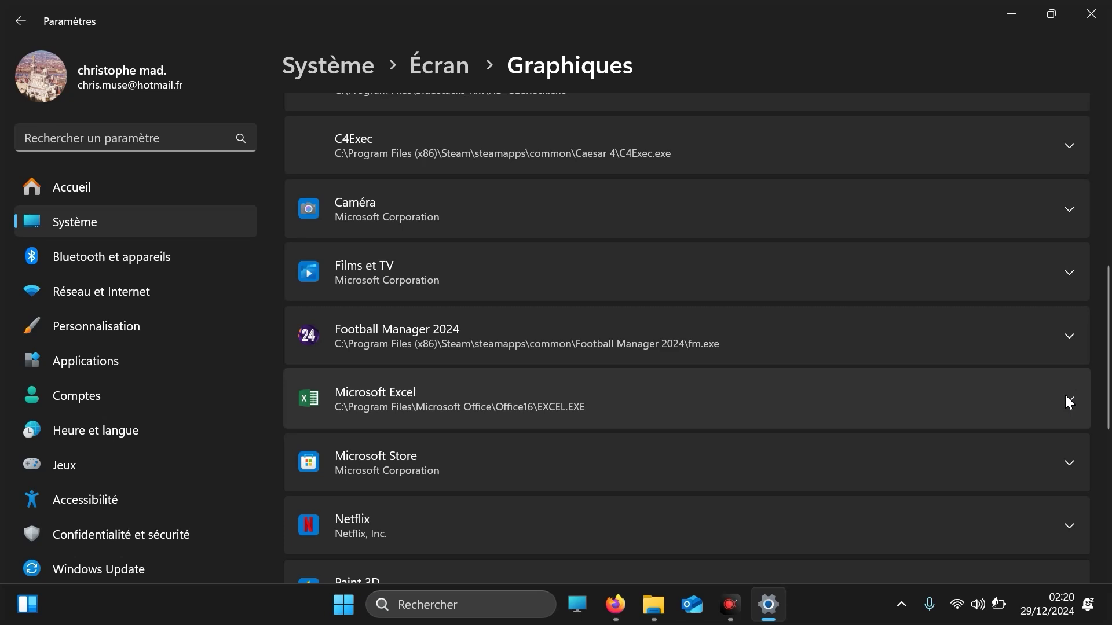
{"action": "left_click", "coordinate": [1065, 400]}
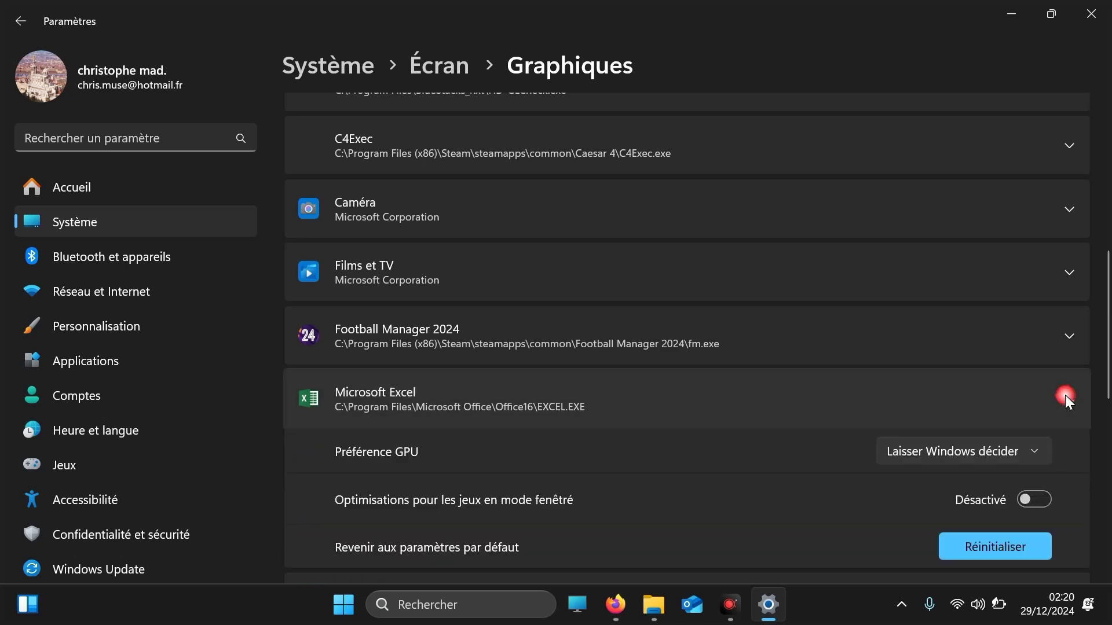
{"action": "left_click", "coordinate": [977, 454]}
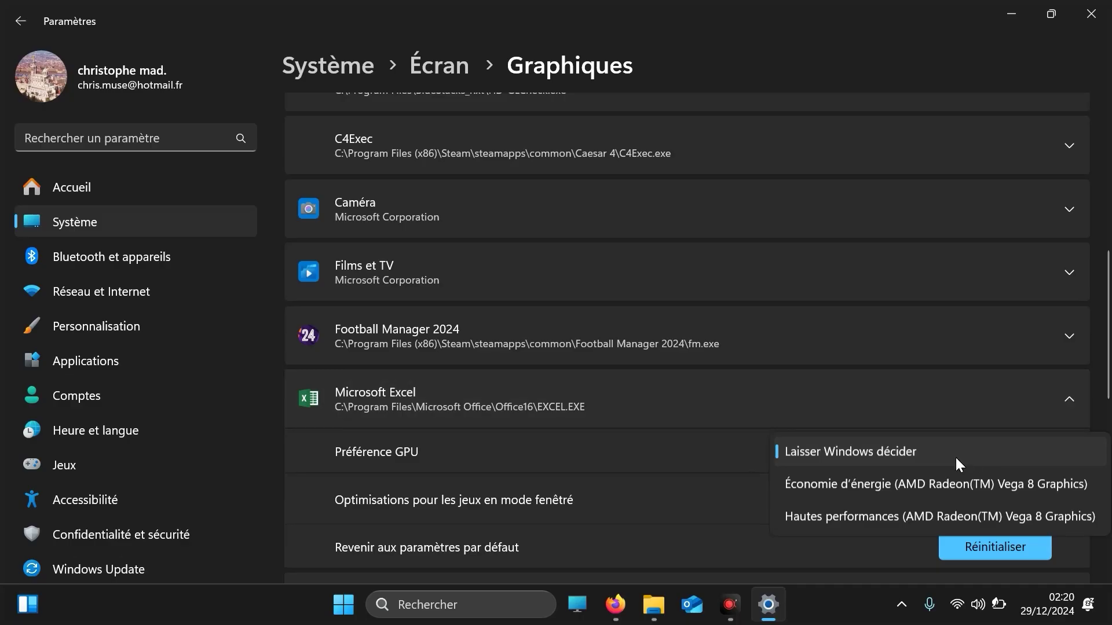
{"action": "left_click", "coordinate": [934, 516]}
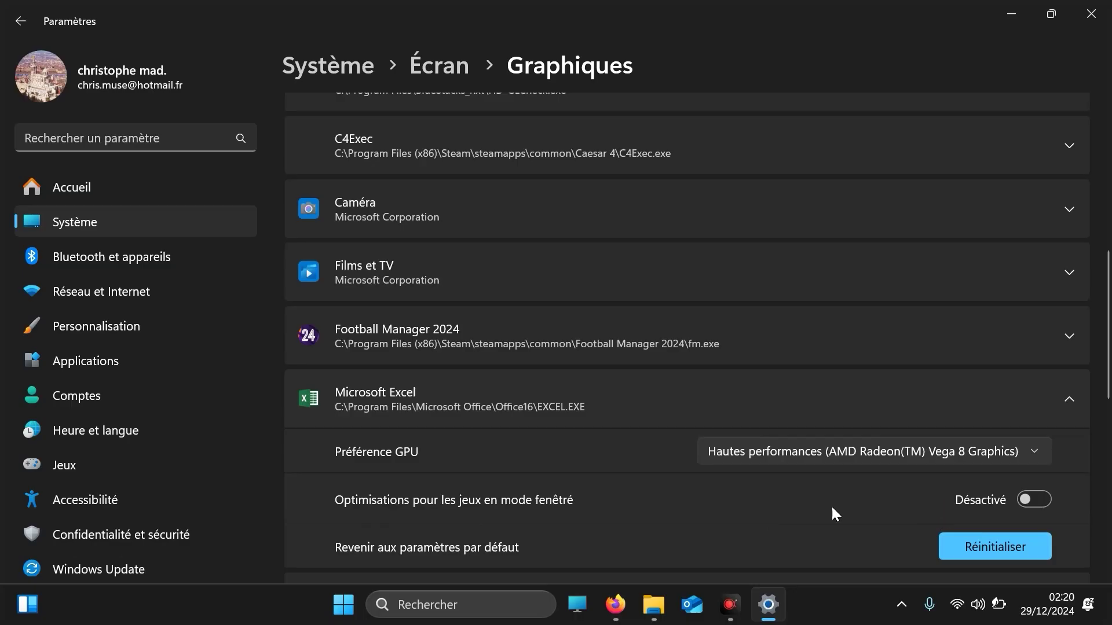
Step: Start adding a desktop application to the custom graphics list and browse up to the root of the local disk
{"action": "scroll", "coordinate": [1109, 387], "scroll_direction": "down", "scroll_amount": 2}
{"action": "scroll", "coordinate": [1110, 386], "scroll_direction": "down", "scroll_amount": 5}
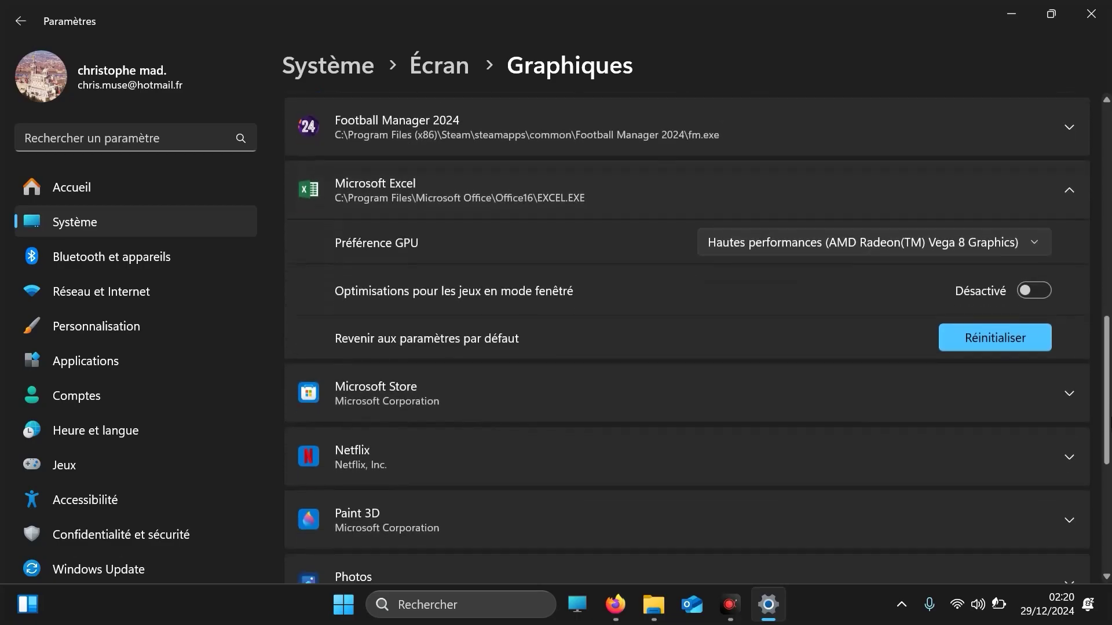
{"action": "scroll", "coordinate": [1110, 387], "scroll_direction": "up", "scroll_amount": 8}
{"action": "scroll", "coordinate": [698, 338], "scroll_direction": "down", "scroll_amount": 8}
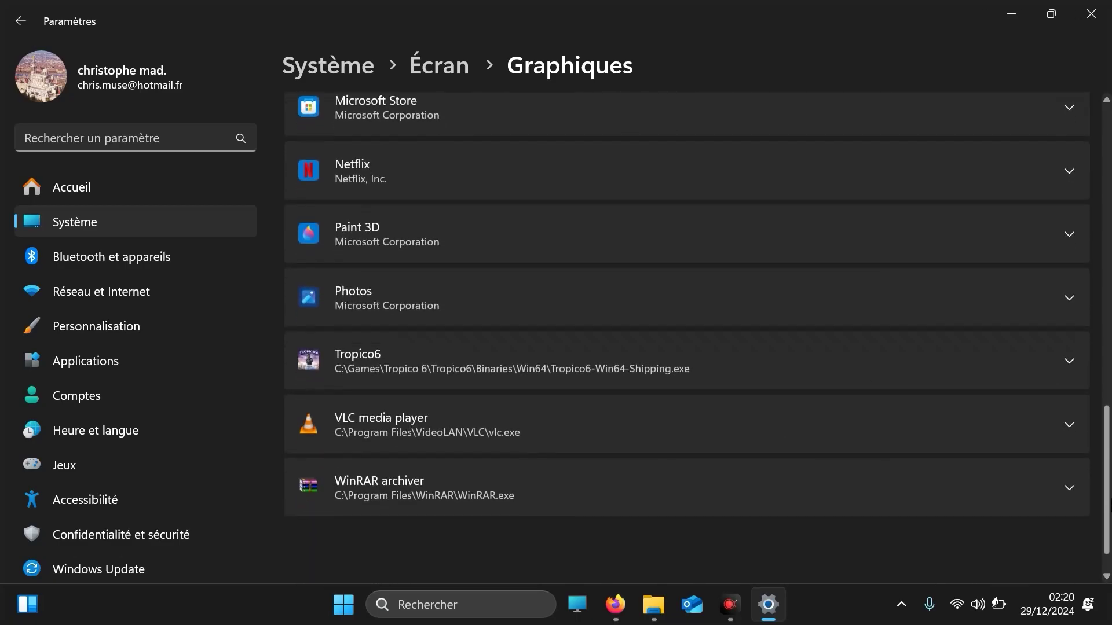
{"action": "scroll", "coordinate": [1107, 181], "scroll_direction": "up", "scroll_amount": 10}
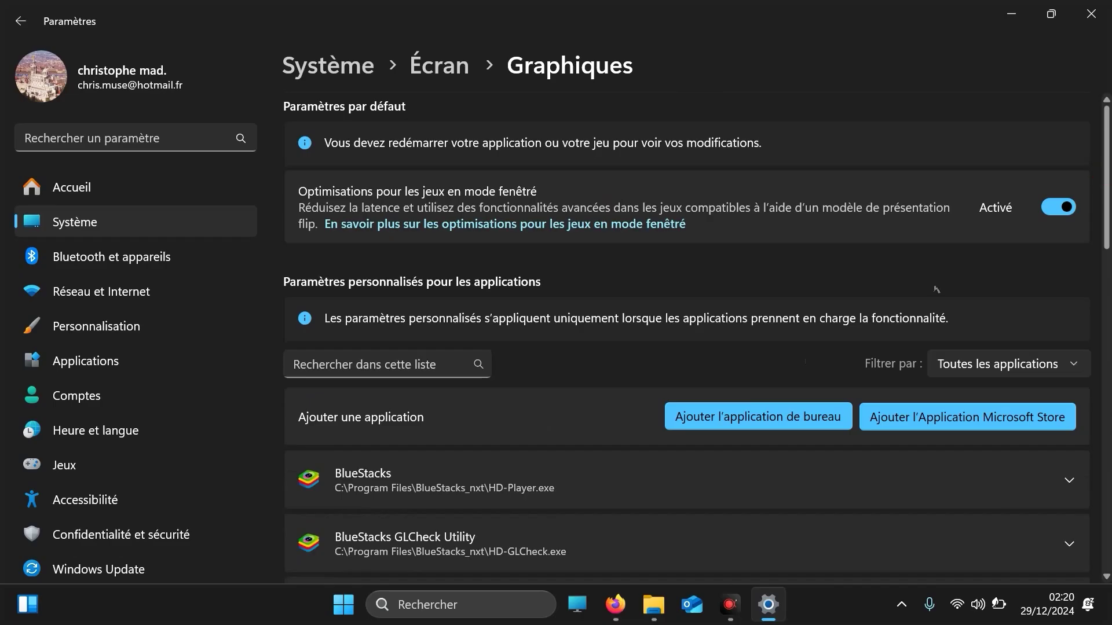
{"action": "left_click", "coordinate": [739, 423]}
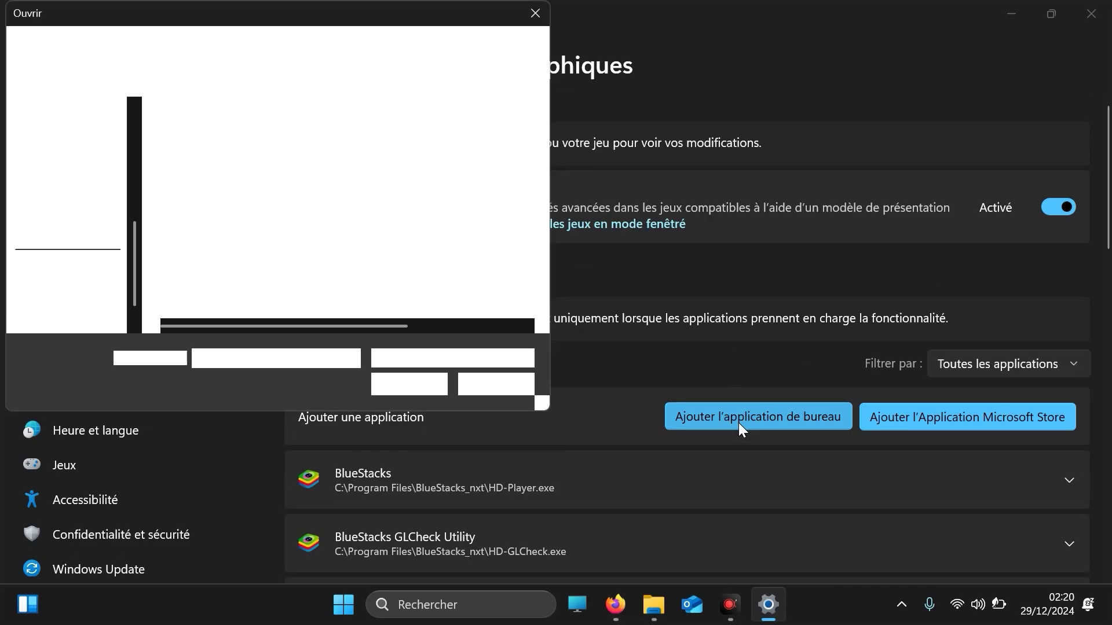
{"action": "left_click_drag", "start_coordinate": [544, 126], "coordinate": [546, 93]}
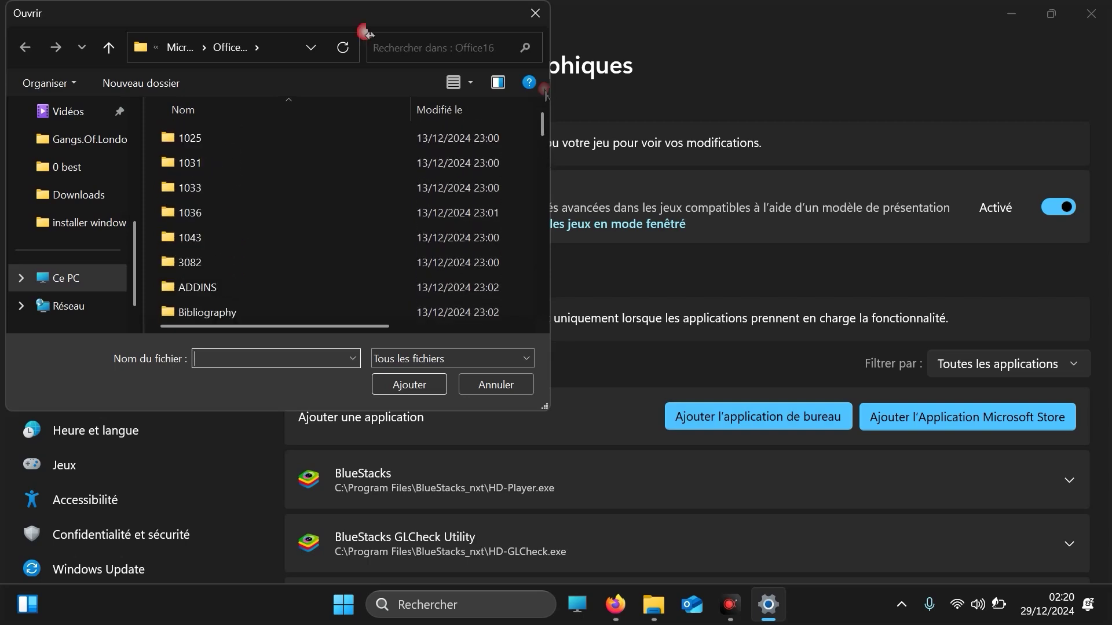
{"action": "left_click", "coordinate": [176, 49]}
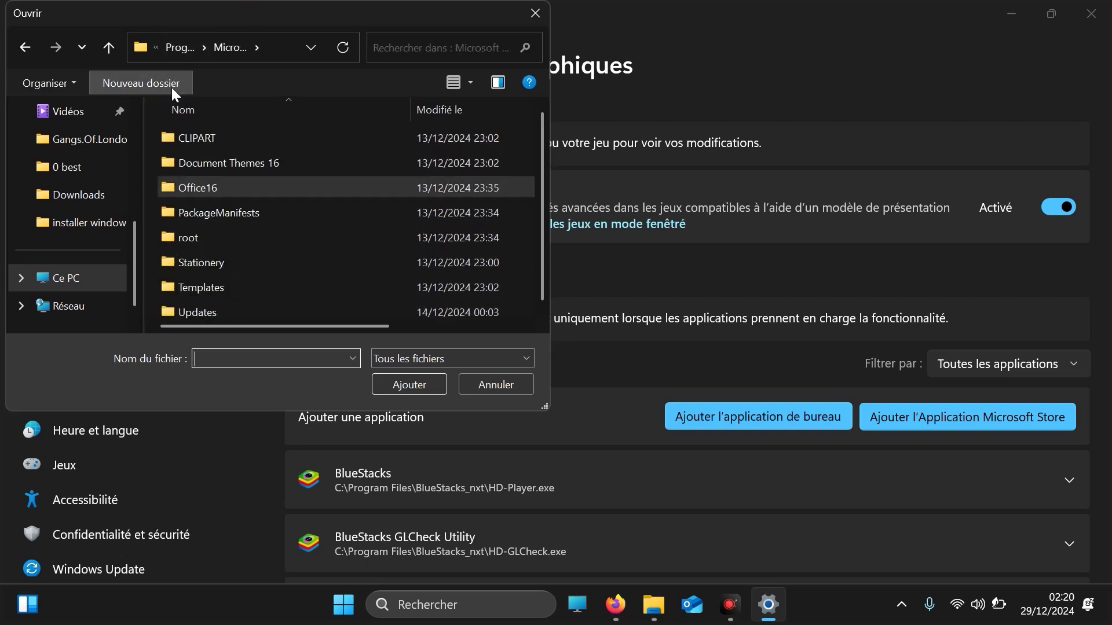
{"action": "left_click", "coordinate": [178, 46]}
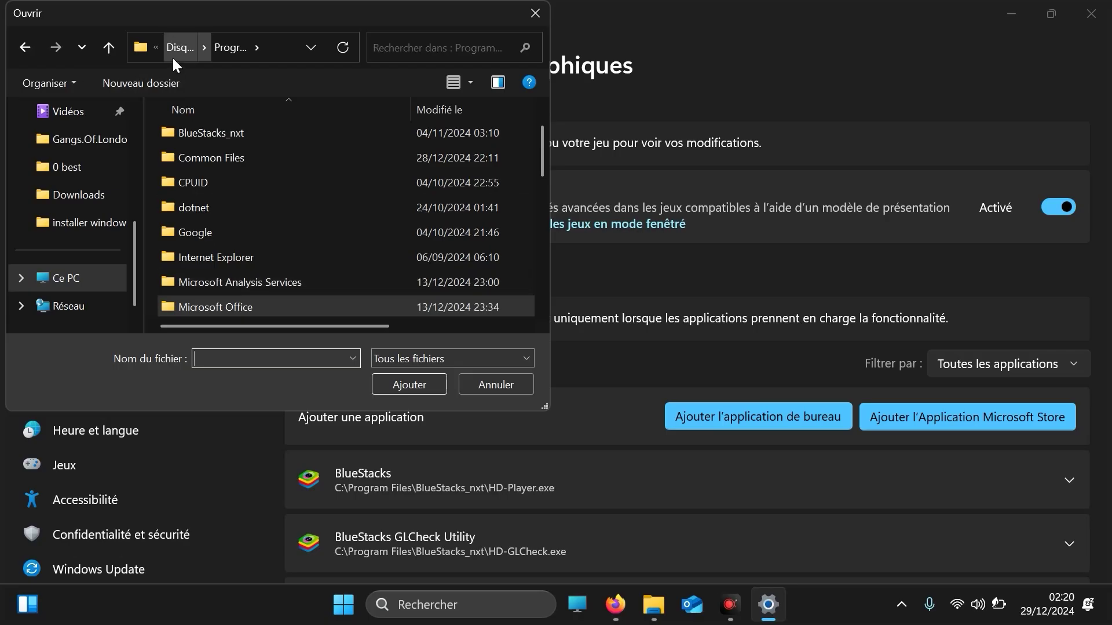
{"action": "left_click", "coordinate": [172, 48]}
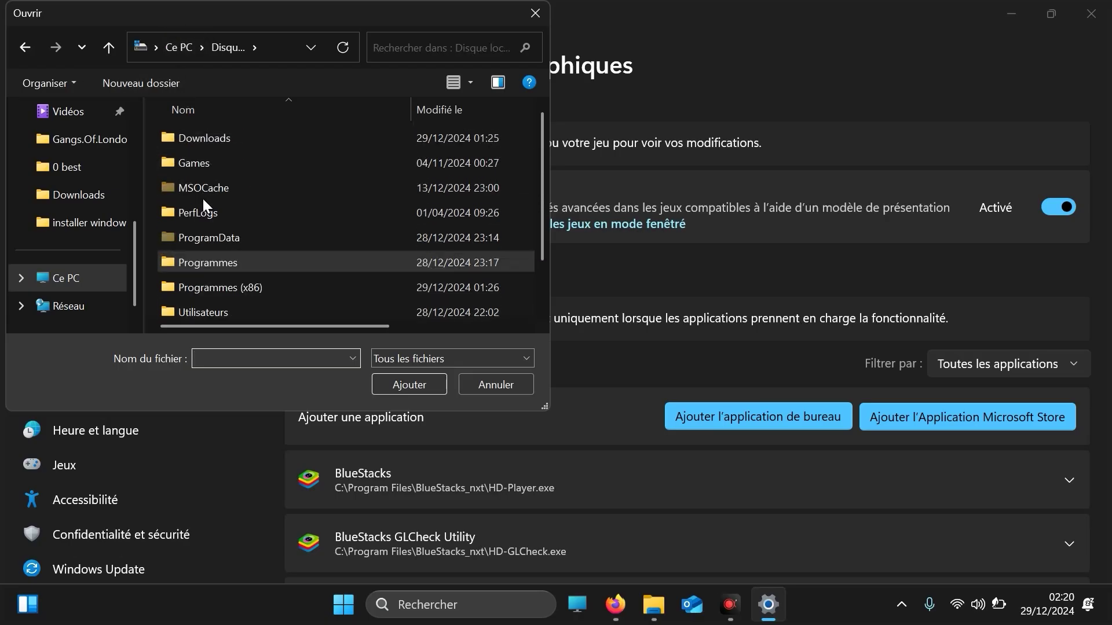
{"action": "double_click", "coordinate": [248, 269]}
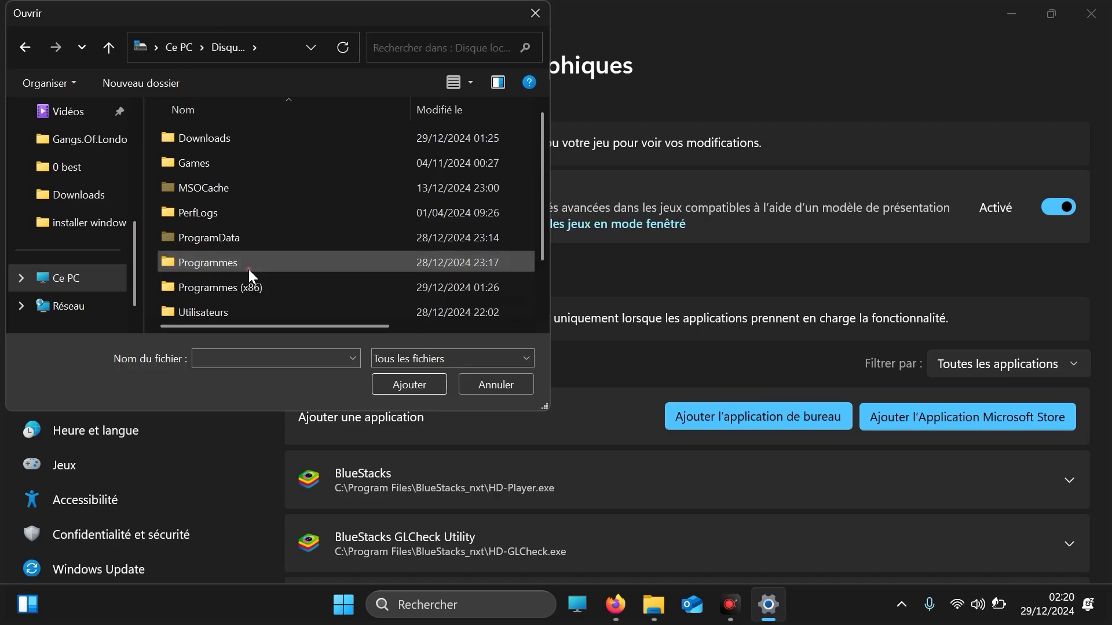
{"action": "mouse_move", "coordinate": [542, 136]}
{"action": "left_mouse_down"}
{"action": "mouse_move", "coordinate": [553, 179]}
{"action": "mouse_move", "coordinate": [561, 148]}
{"action": "left_mouse_up"}
{"action": "left_click", "coordinate": [158, 47]}
{"action": "left_click", "coordinate": [173, 47]}
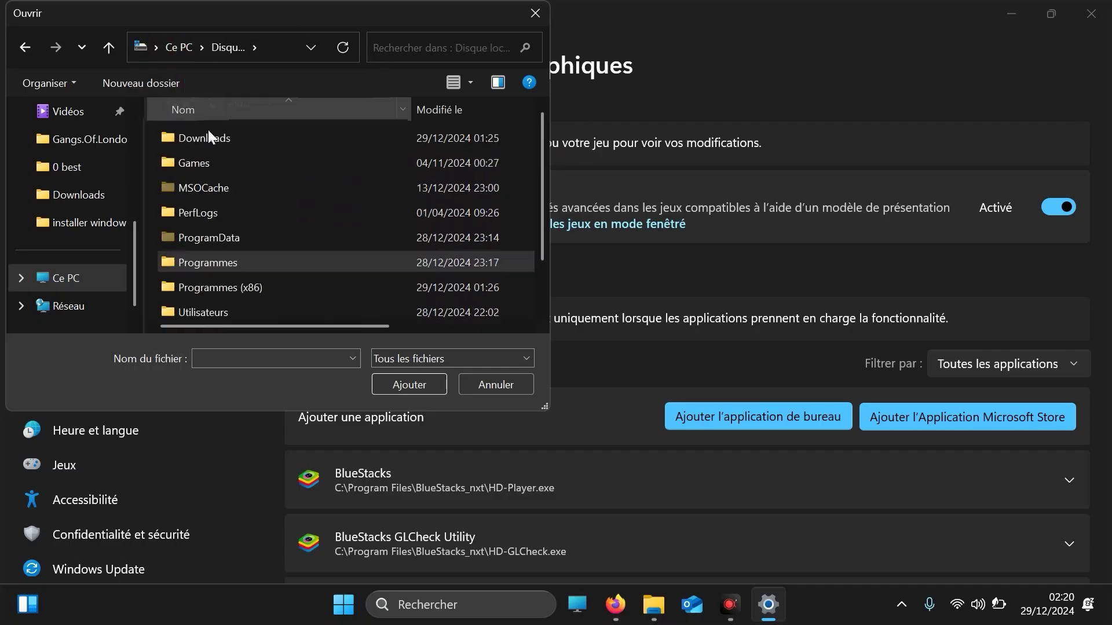
Step: Add pfstudiox from the PhotoFiltre Studio X folder in Programmes (x86) to the custom graphics list
{"action": "double_click", "coordinate": [234, 285]}
{"action": "left_click_drag", "start_coordinate": [544, 158], "coordinate": [565, 245]}
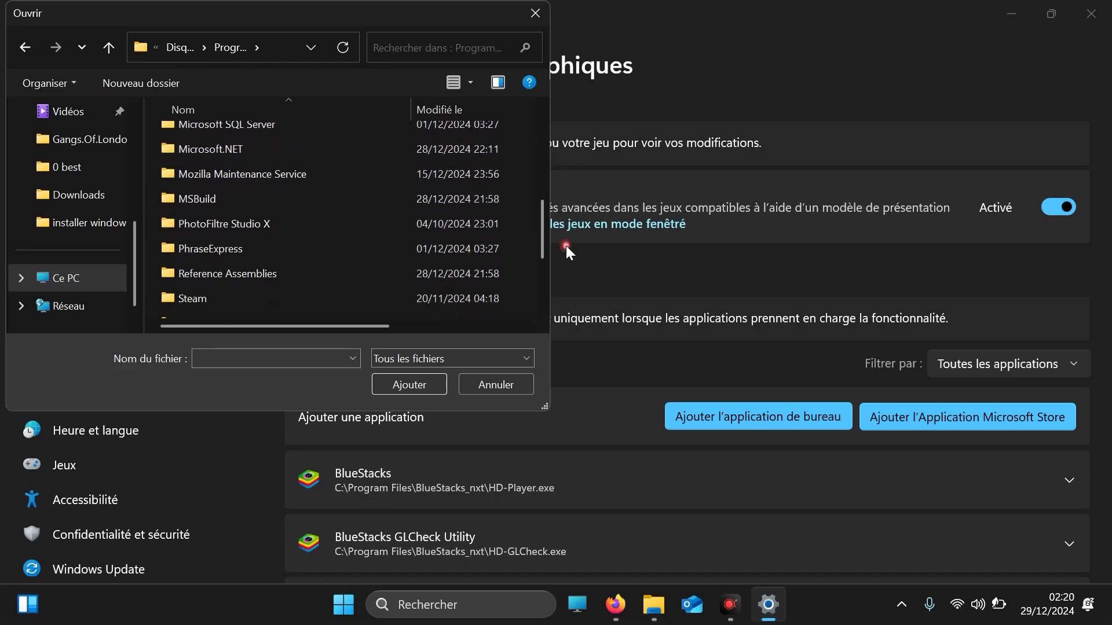
{"action": "double_click", "coordinate": [287, 228]}
{"action": "left_click_drag", "start_coordinate": [541, 168], "coordinate": [560, 268]}
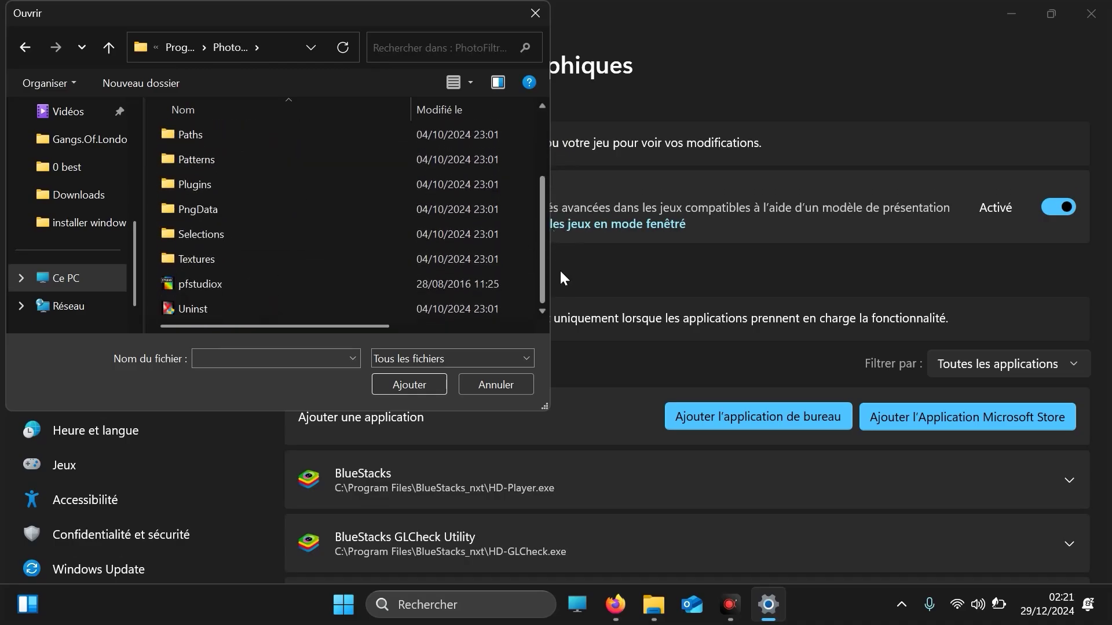
{"action": "double_click", "coordinate": [201, 284]}
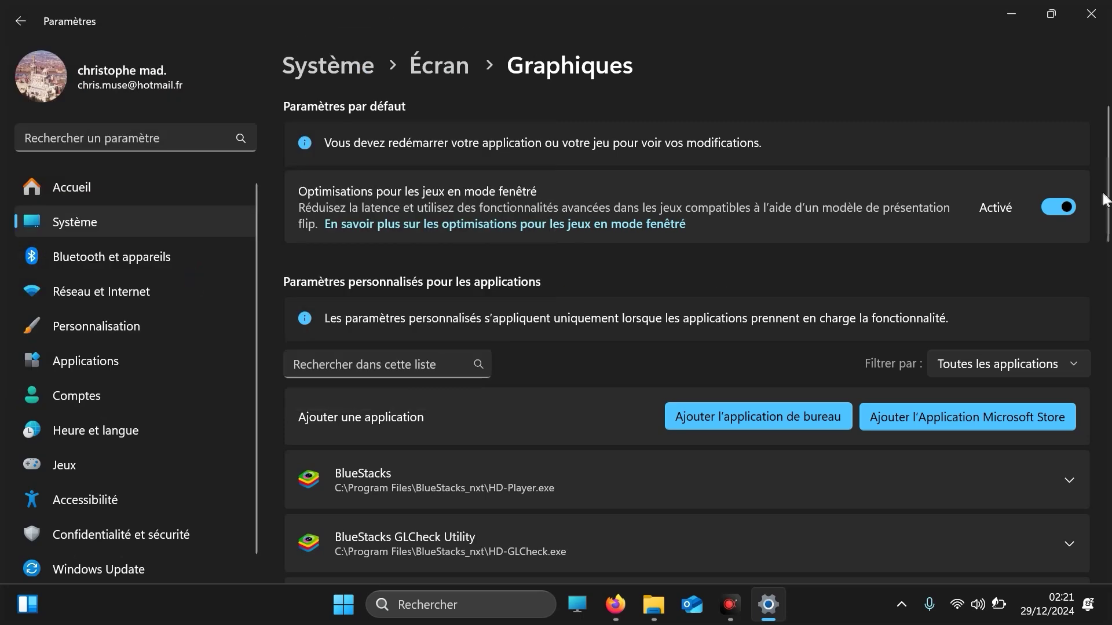
Step: Set PhotoFiltre Studio X's GPU preference to Hautes performances and turn off its Optimisations pour les jeux en mode fenêtré
{"action": "scroll", "coordinate": [1105, 202], "scroll_direction": "down", "scroll_amount": 2}
{"action": "scroll", "coordinate": [1105, 203], "scroll_direction": "down", "scroll_amount": 10}
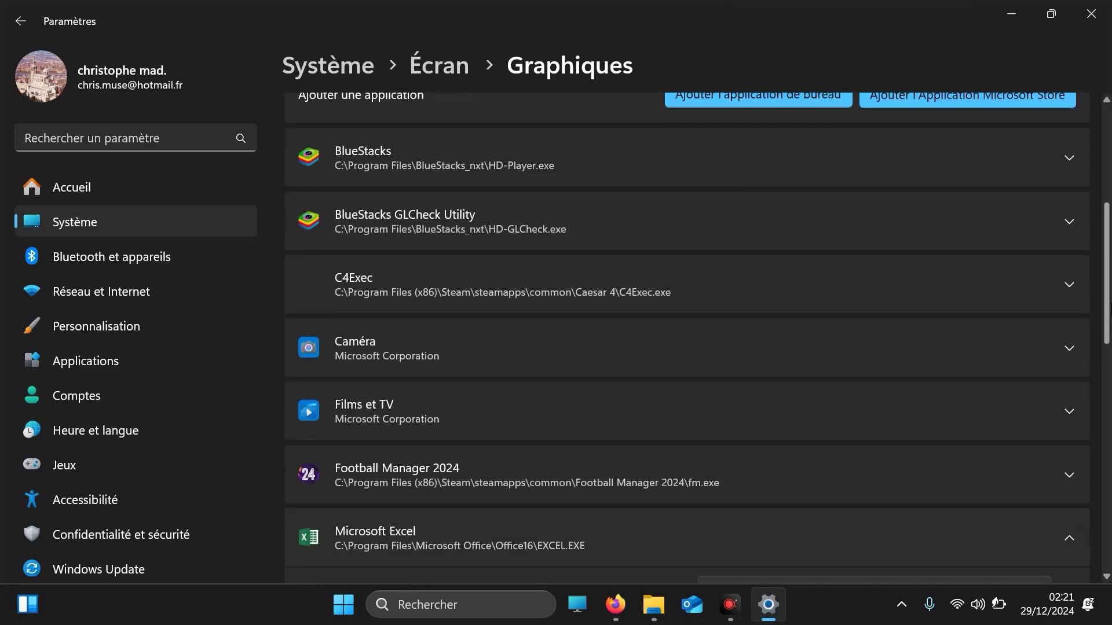
{"action": "scroll", "coordinate": [651, 388], "scroll_direction": "down", "scroll_amount": 2}
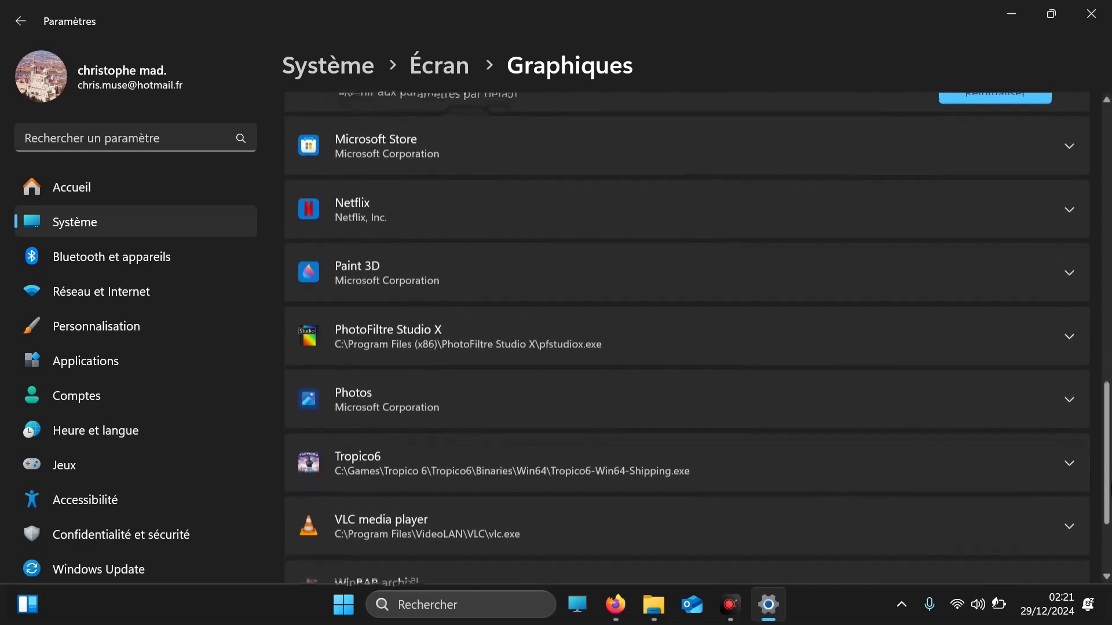
{"action": "left_click", "coordinate": [1069, 312]}
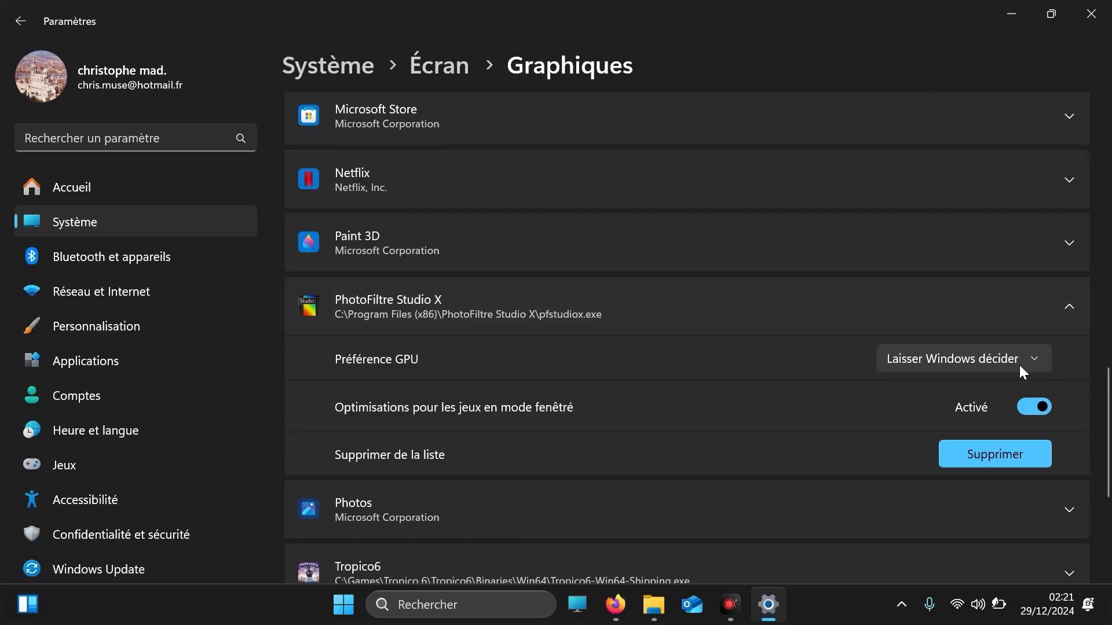
{"action": "left_click", "coordinate": [1003, 364]}
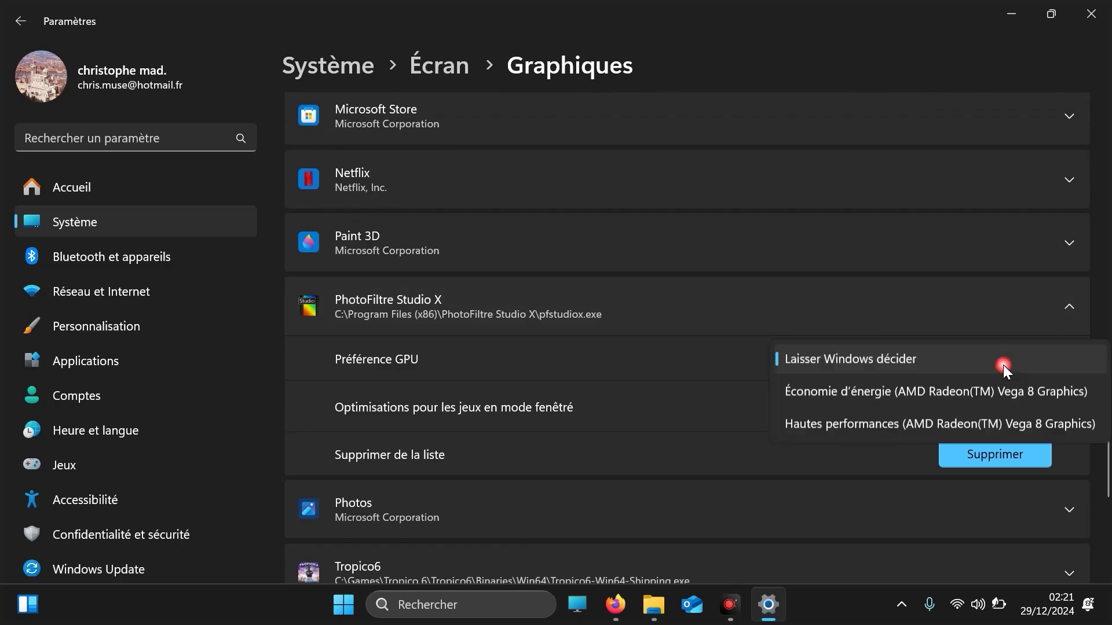
{"action": "left_click", "coordinate": [925, 422]}
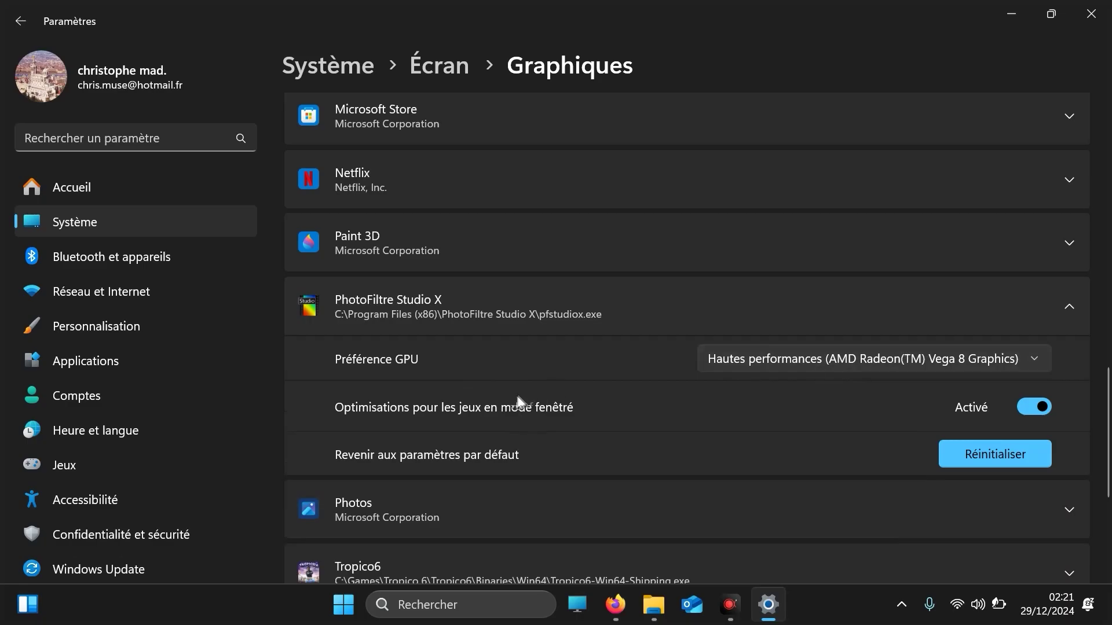
{"action": "left_click", "coordinate": [1031, 406]}
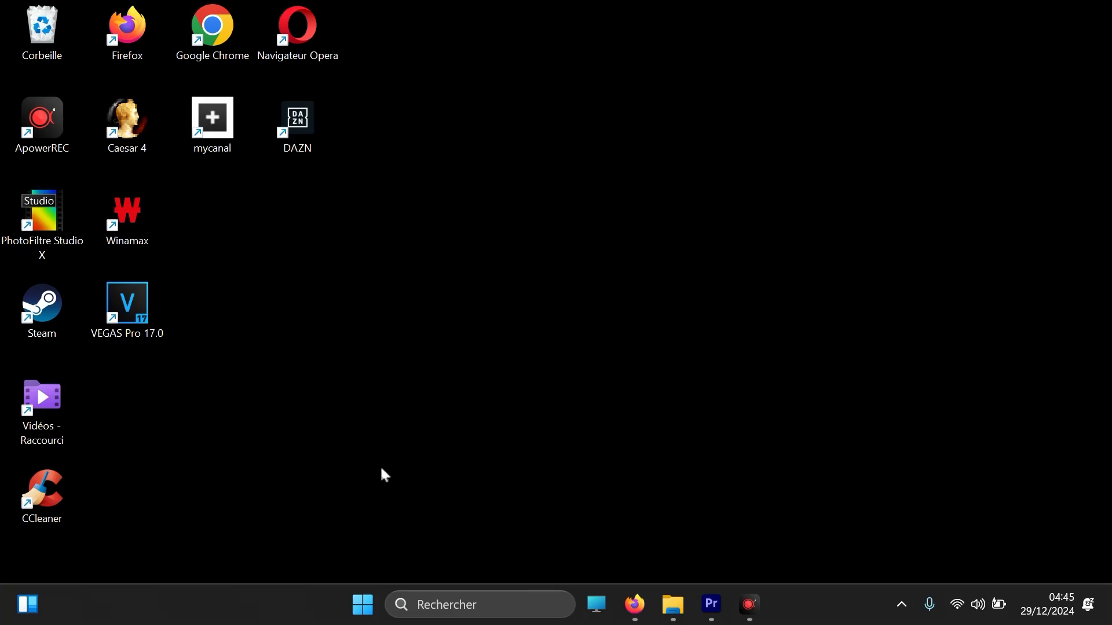
Step: Search Windows for "alimentation" and open Choisir un mode de gestion d'alimentation
{"action": "left_click", "coordinate": [485, 611]}
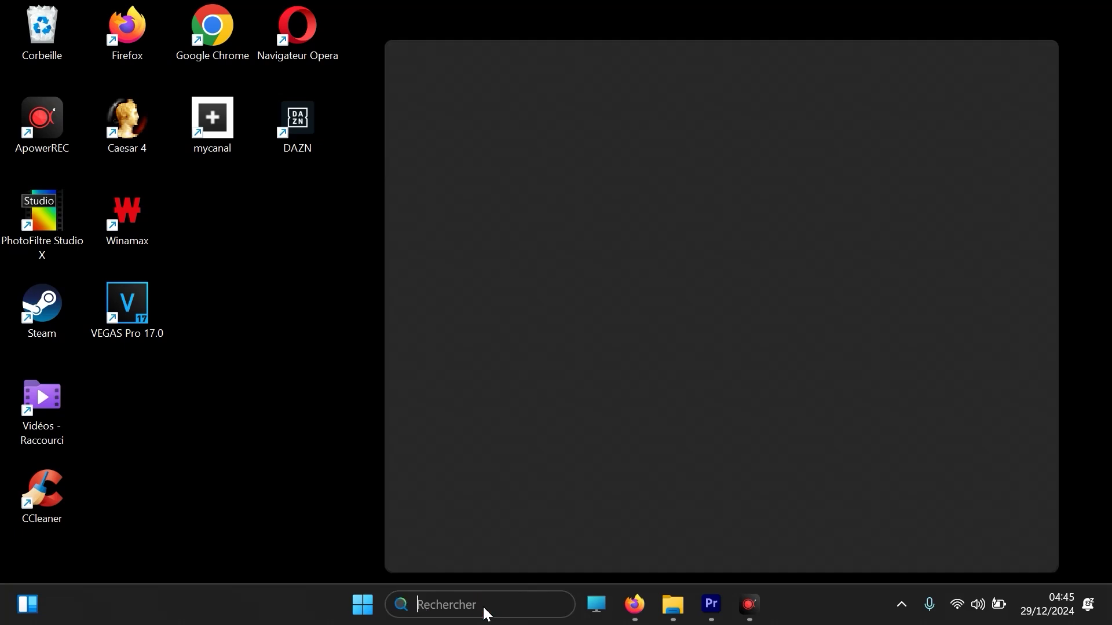
{"action": "type", "text": "alimen"}
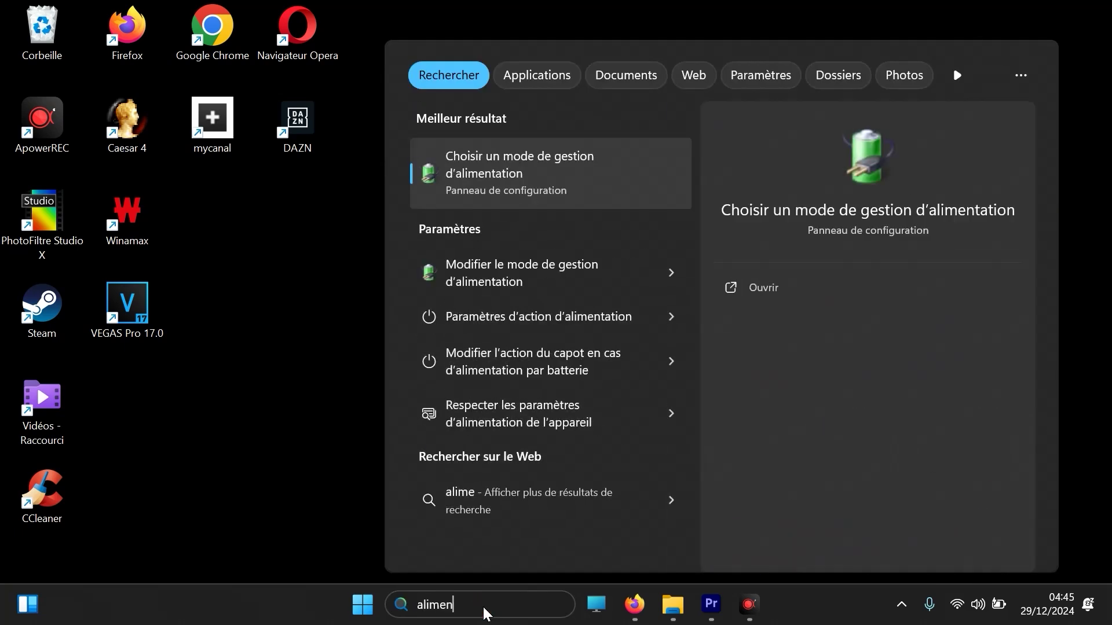
{"action": "type", "text": "tation"}
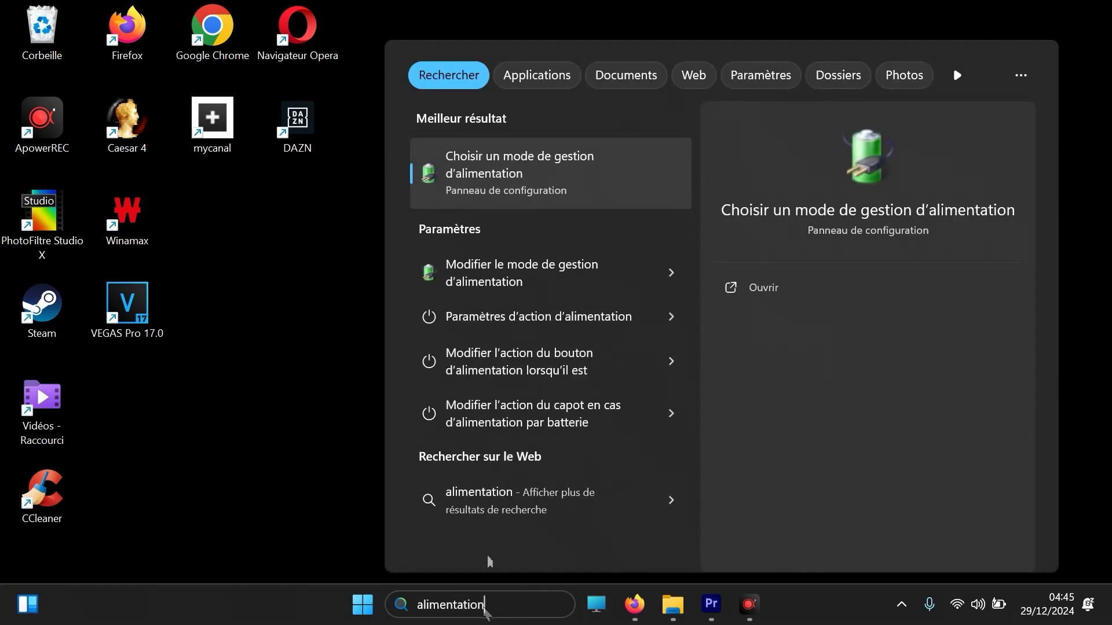
{"action": "left_click", "coordinate": [547, 176]}
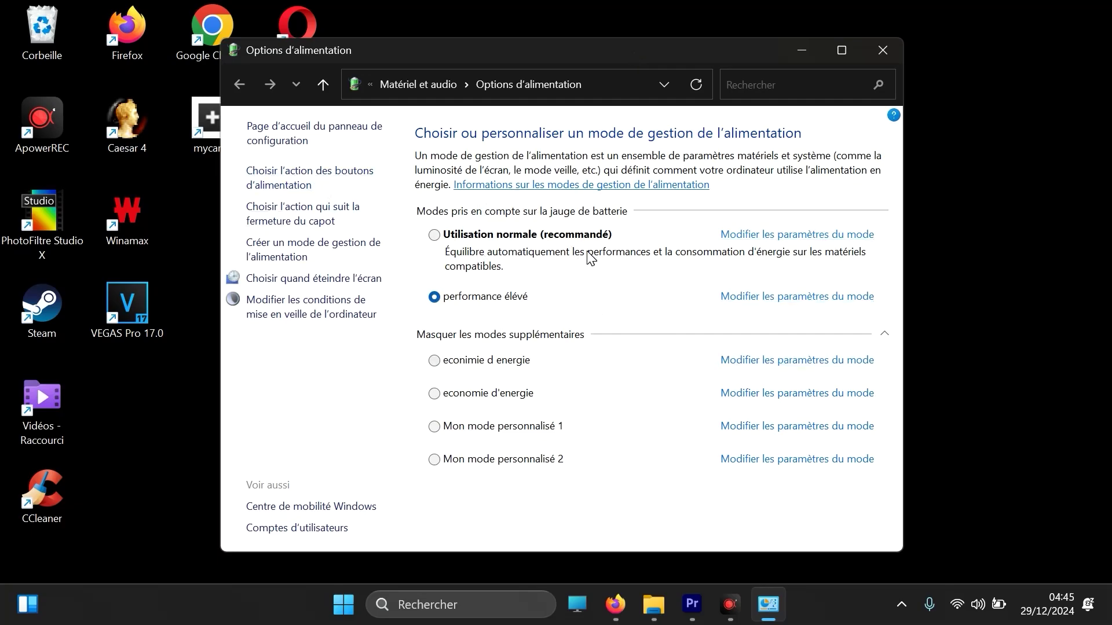
Step: Try to create a power plan based on Économie d'énergie named "economie d'energie", and return to the power options
{"action": "left_click", "coordinate": [300, 248]}
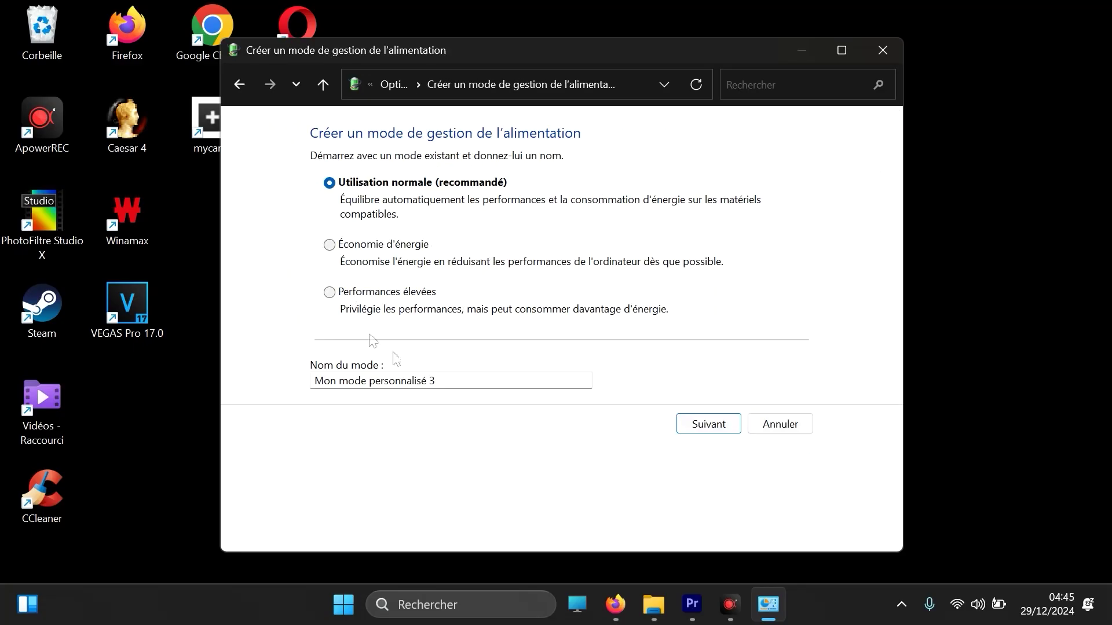
{"action": "left_click", "coordinate": [387, 248]}
{"action": "left_click_drag", "start_coordinate": [313, 381], "coordinate": [486, 359]}
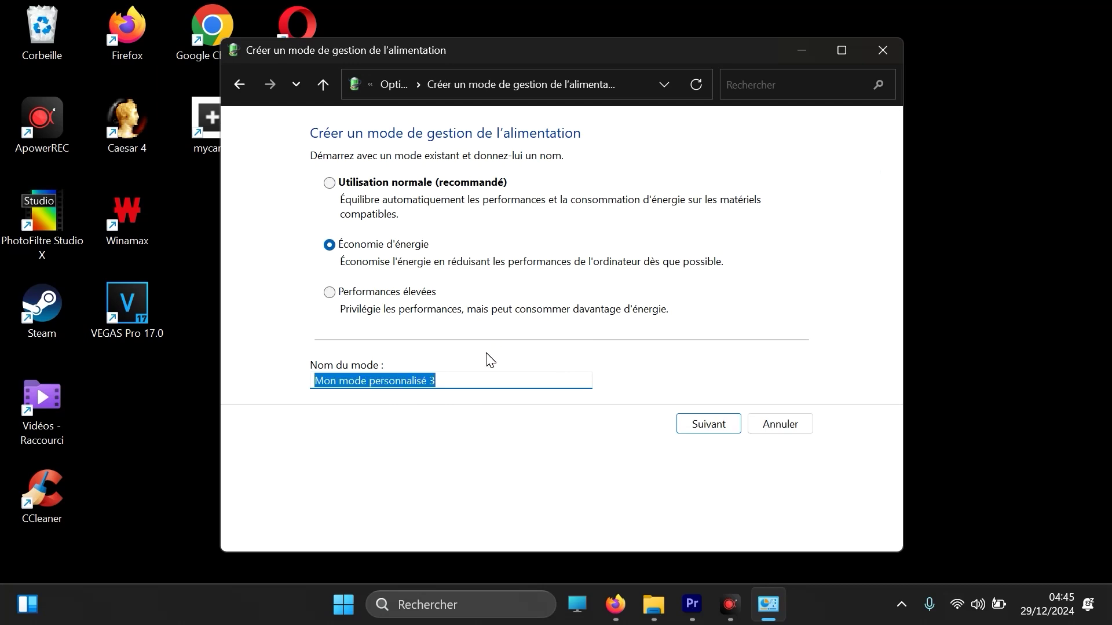
{"action": "type", "text": "economie d'"}
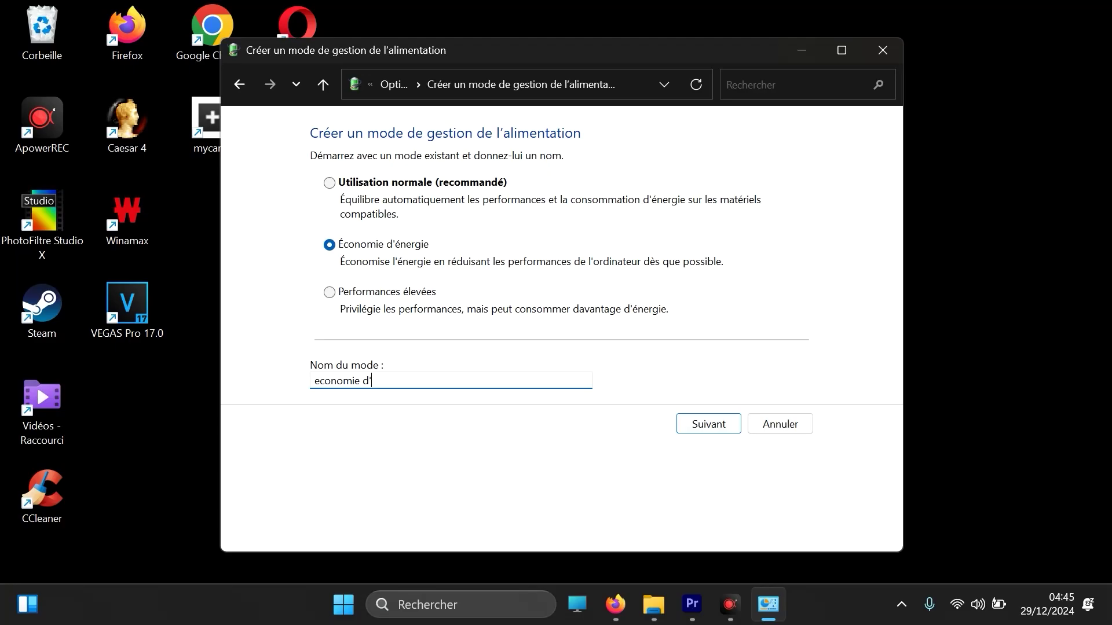
{"action": "type", "text": "energi"}
{"action": "left_click", "coordinate": [713, 432]}
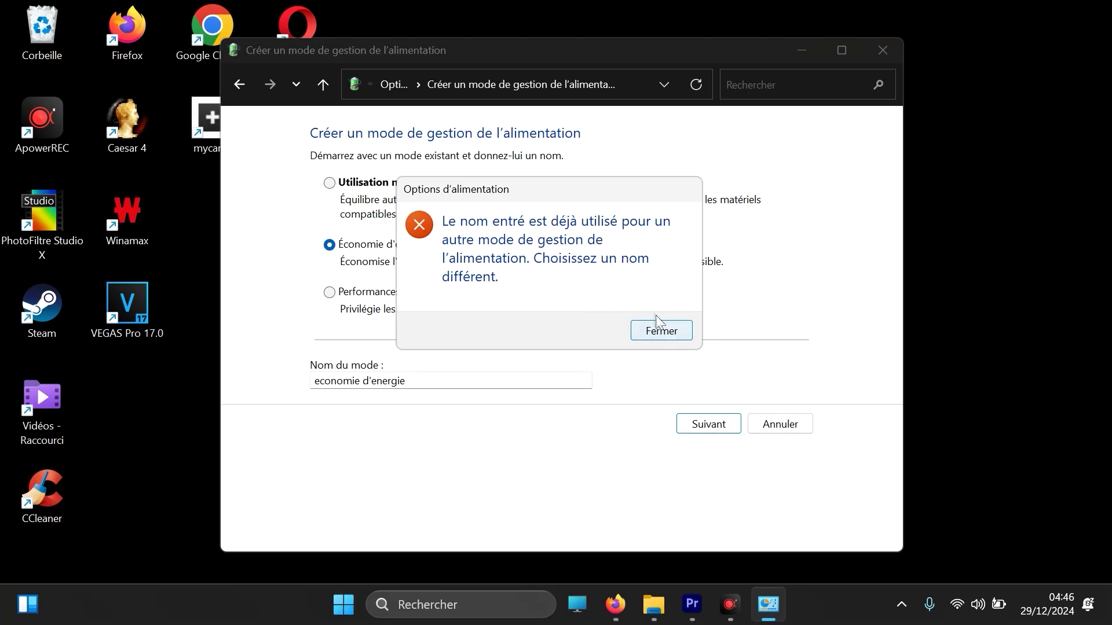
{"action": "left_click", "coordinate": [678, 335]}
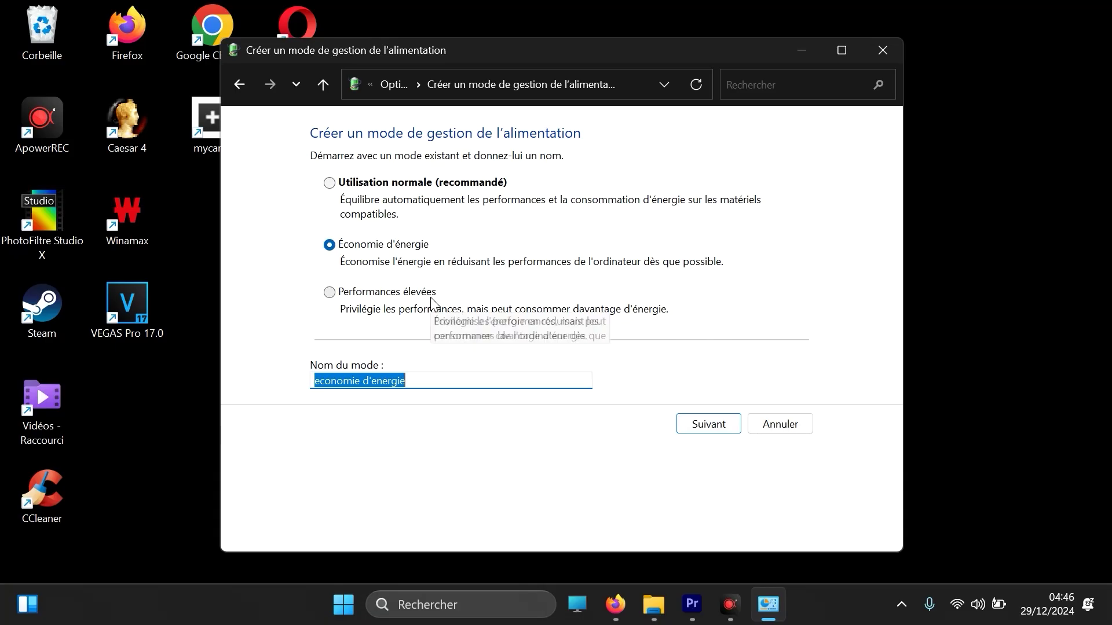
{"action": "left_click", "coordinate": [239, 84]}
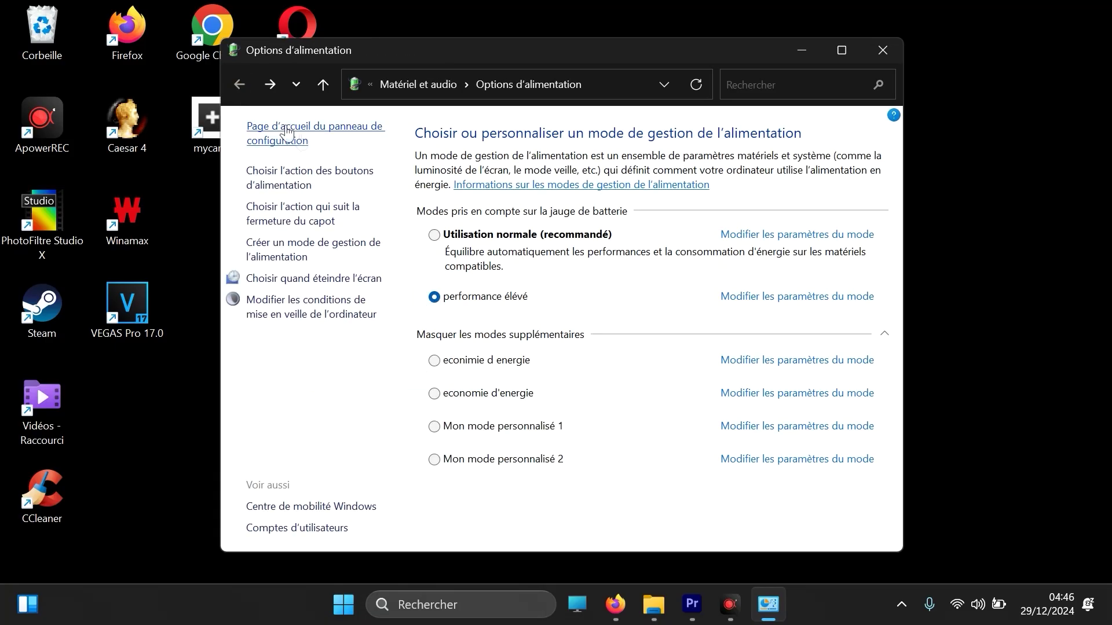
Step: Try to create a power plan based on Performances élevées named "performance elevée", and close the power options
{"action": "left_click", "coordinate": [293, 254]}
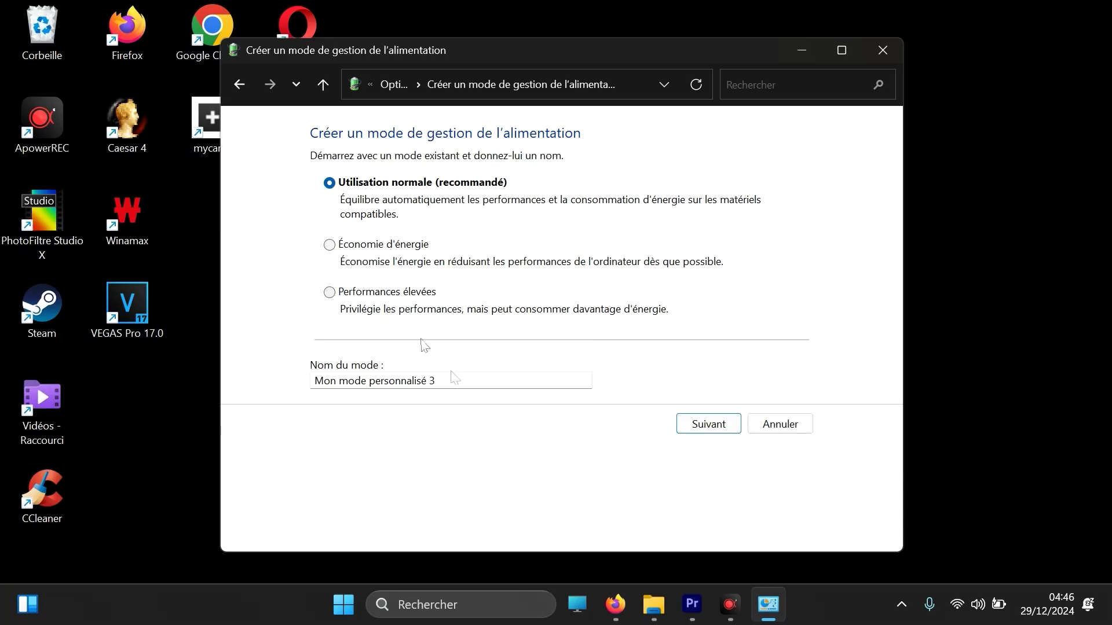
{"action": "left_click", "coordinate": [413, 297]}
{"action": "left_click", "coordinate": [496, 380]}
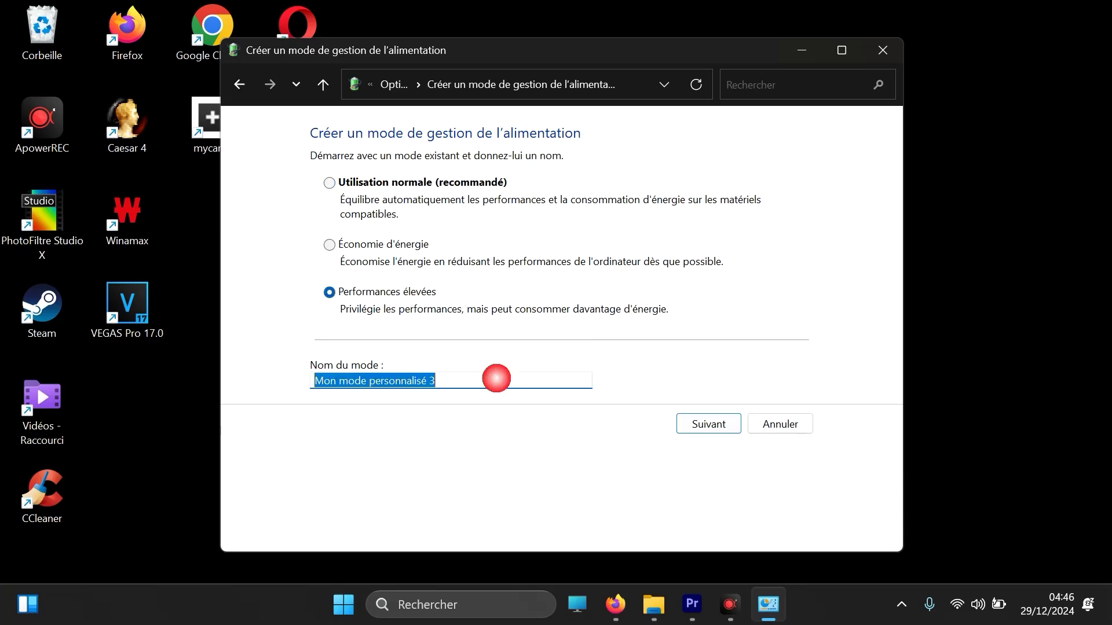
{"action": "type", "text": "permorm"}
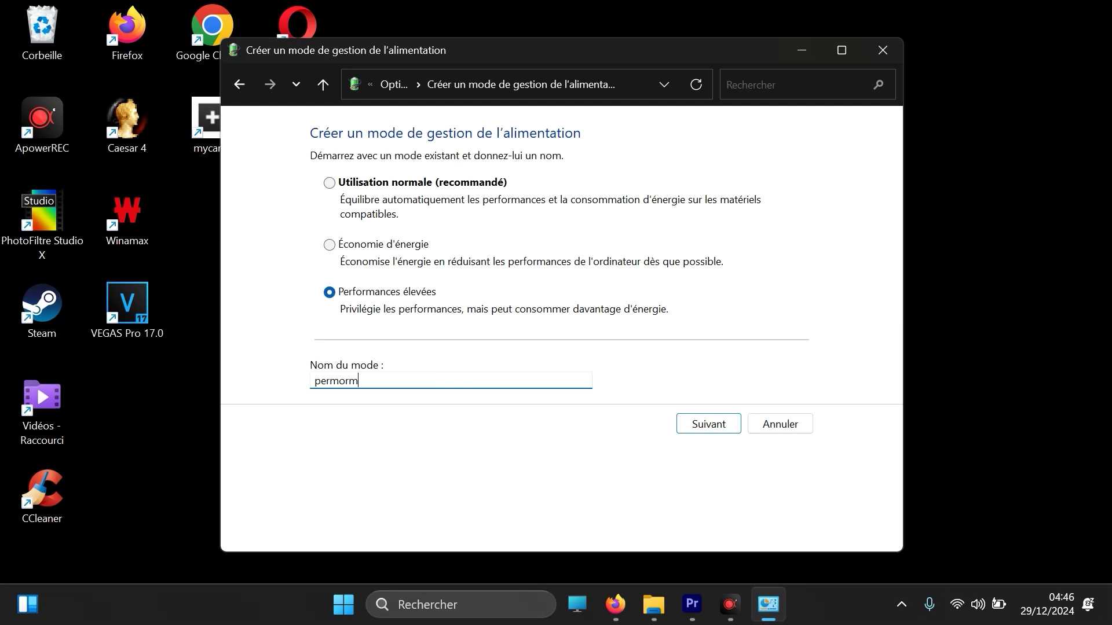
{"action": "key", "text": "BackSpace"}
{"action": "key", "text": "BackSpace"}
{"action": "key", "text": "BackSpace"}
{"action": "key", "text": "BackSpace"}
{"action": "key", "text": "BackSpace"}
{"action": "key", "text": "BackSpace"}
{"action": "type", "text": "performance eleve"}
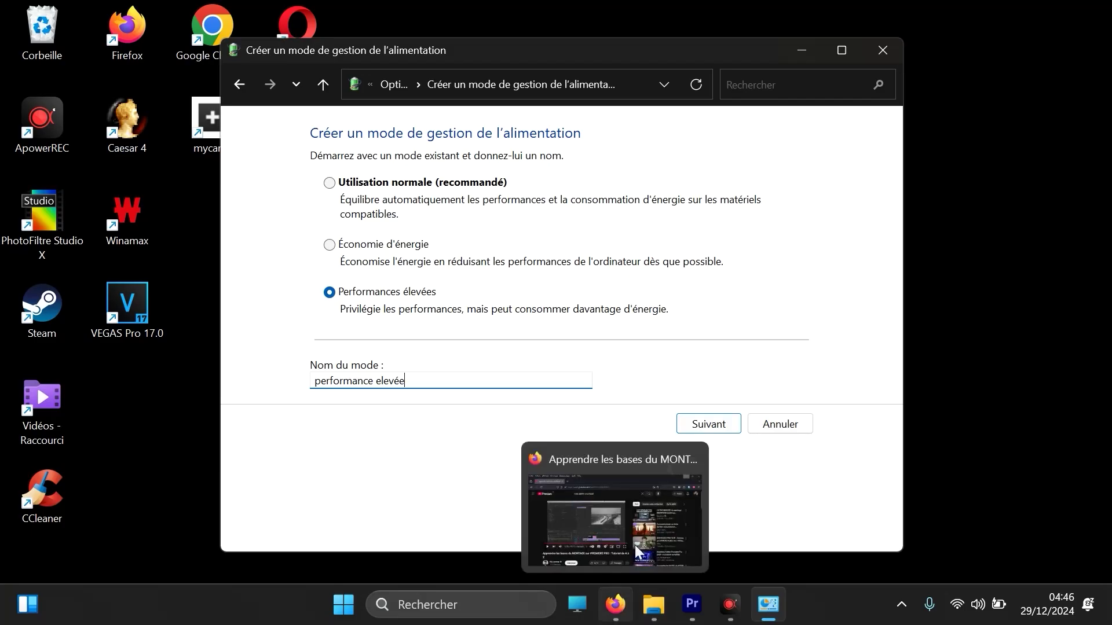
{"action": "left_click", "coordinate": [241, 84]}
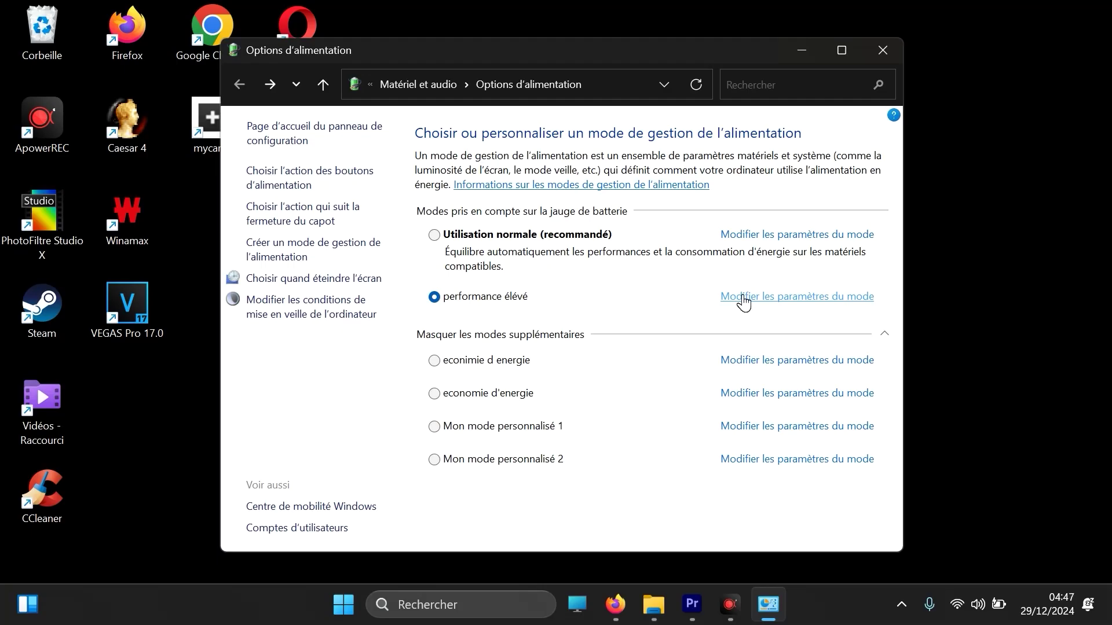
{"action": "left_click", "coordinate": [1087, 530]}
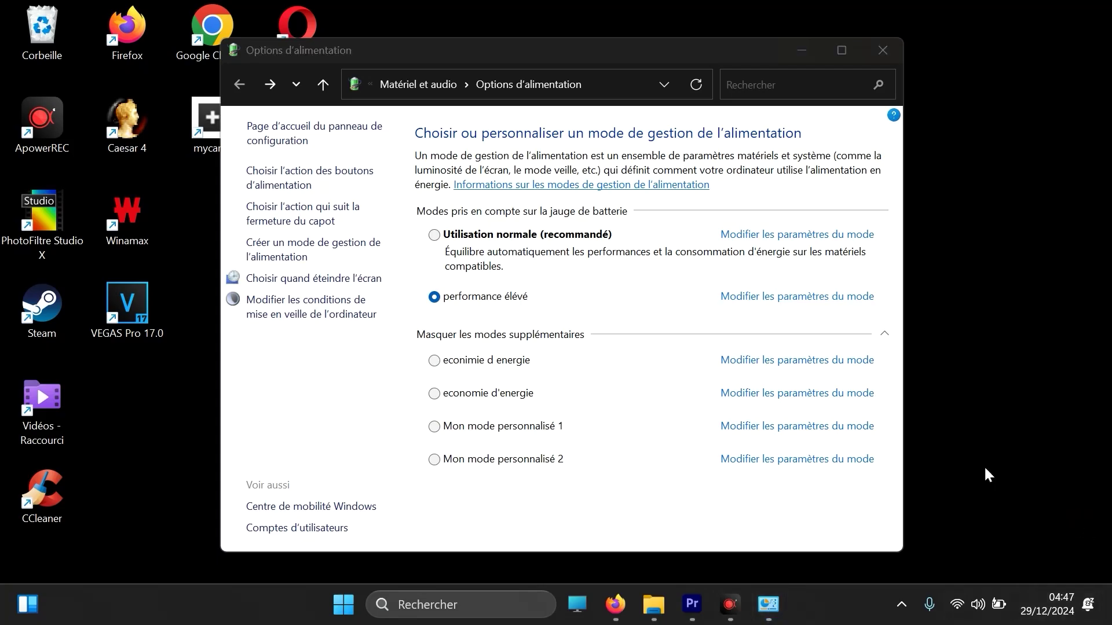
{"action": "left_click", "coordinate": [890, 44]}
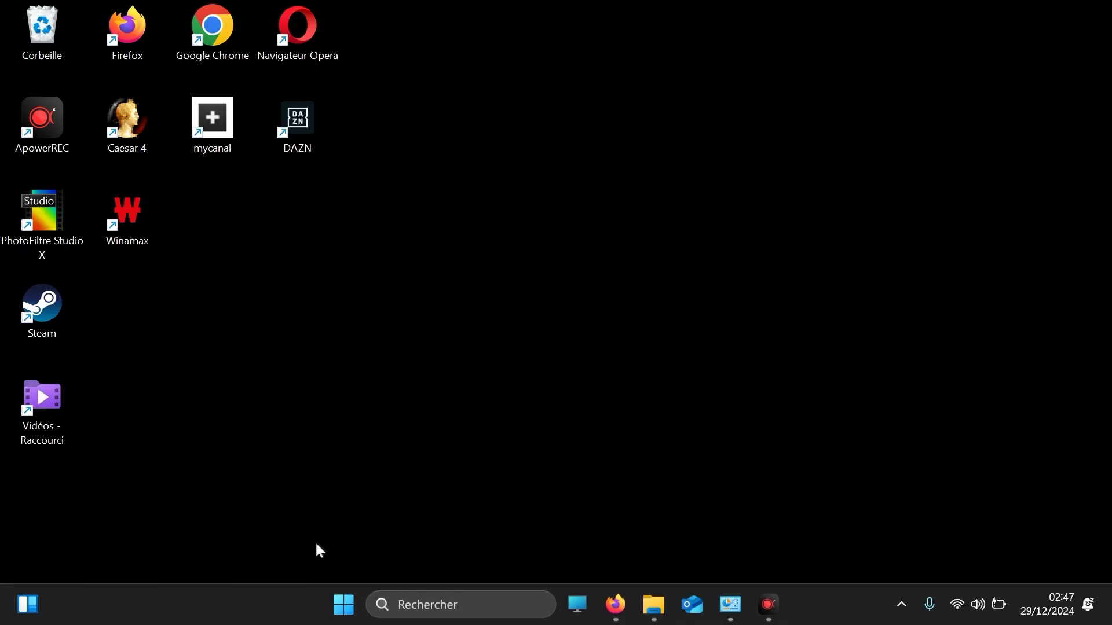
Step: Open the Applications installées list in the Windows Paramètres
{"action": "left_click", "coordinate": [469, 605]}
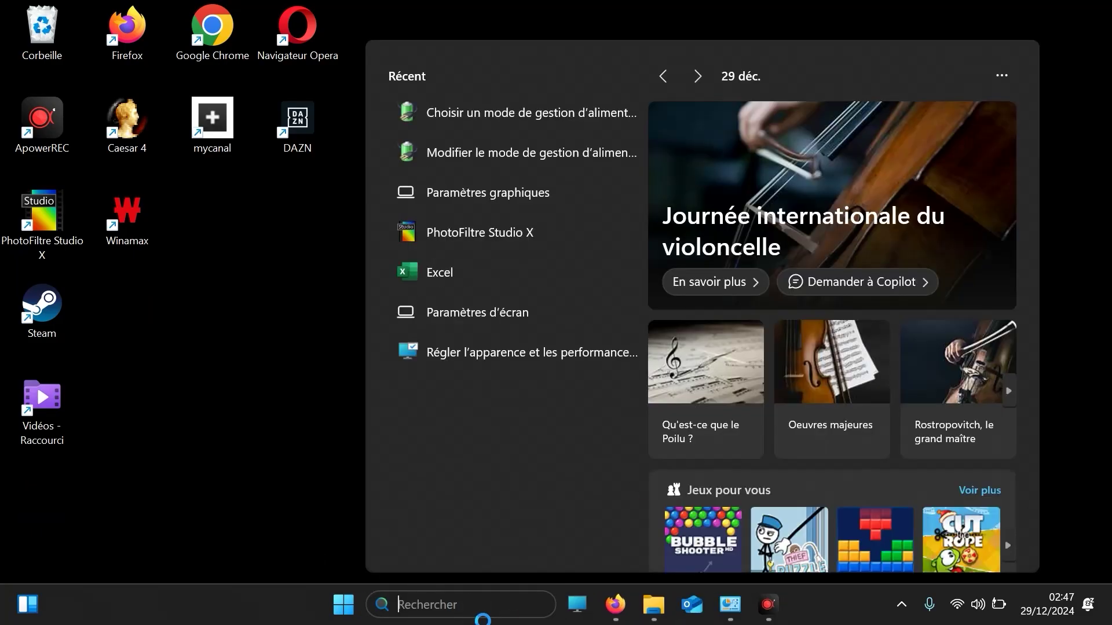
{"action": "right_click", "coordinate": [346, 607]}
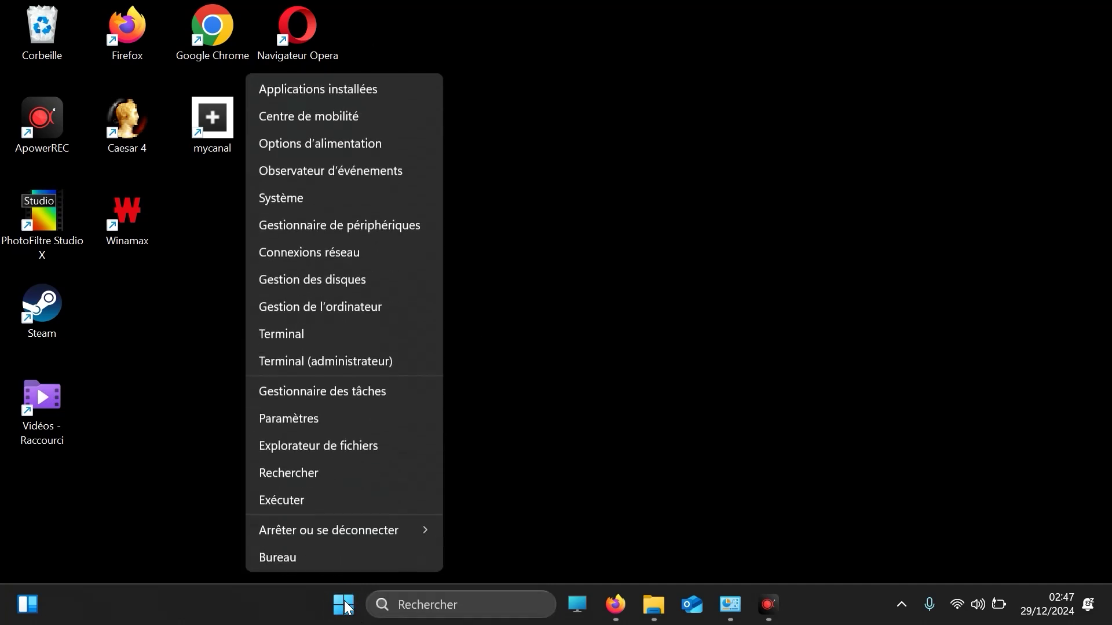
{"action": "left_click", "coordinate": [331, 424]}
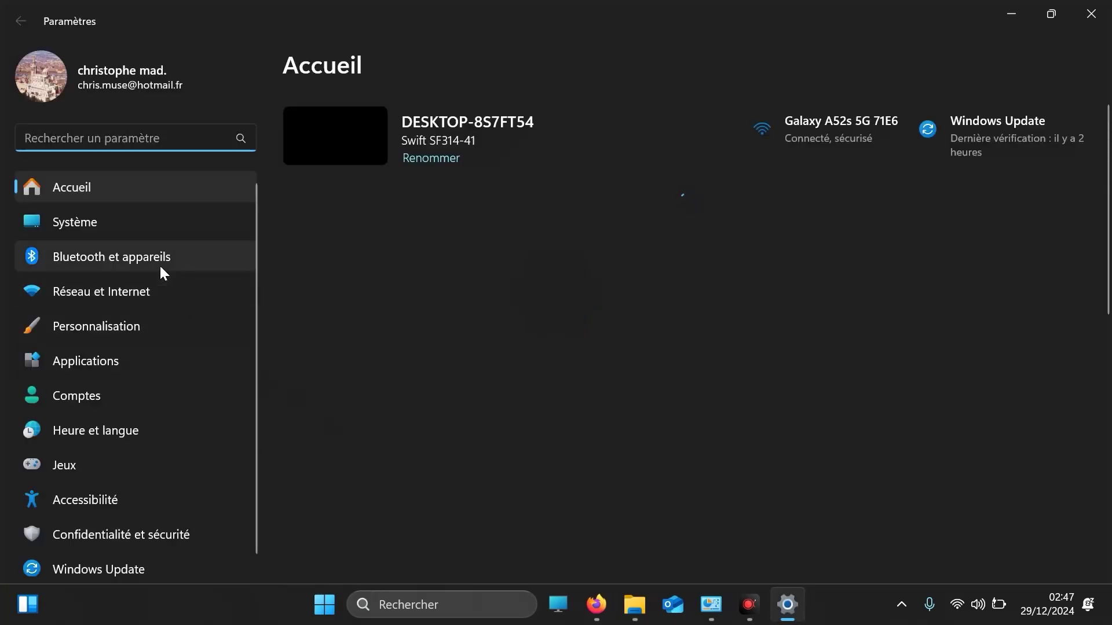
{"action": "left_click", "coordinate": [110, 360]}
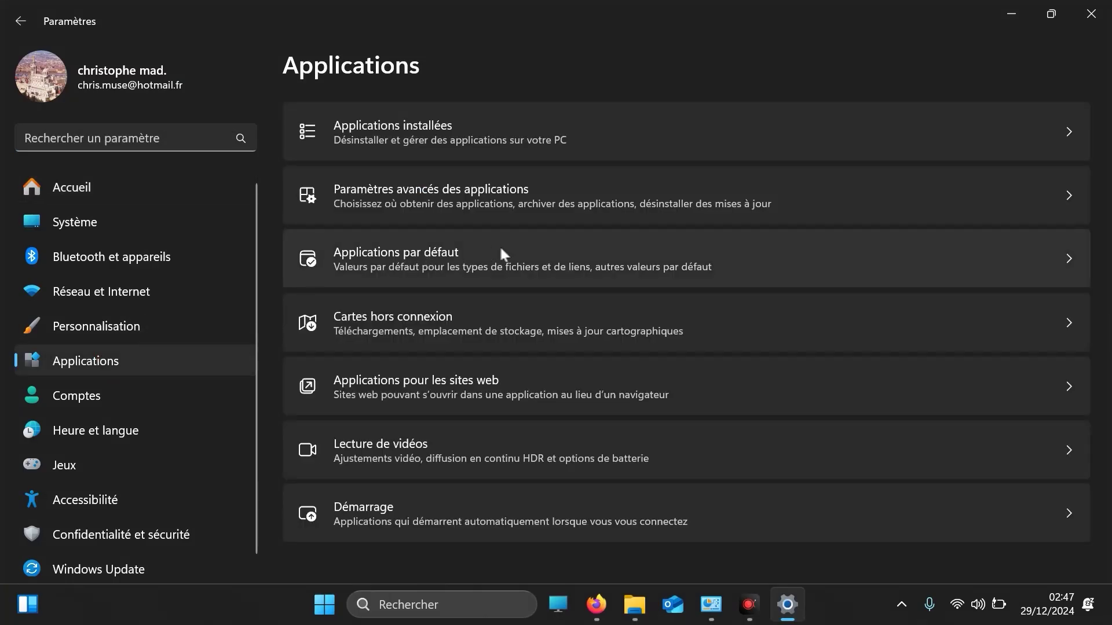
{"action": "left_click", "coordinate": [1073, 138]}
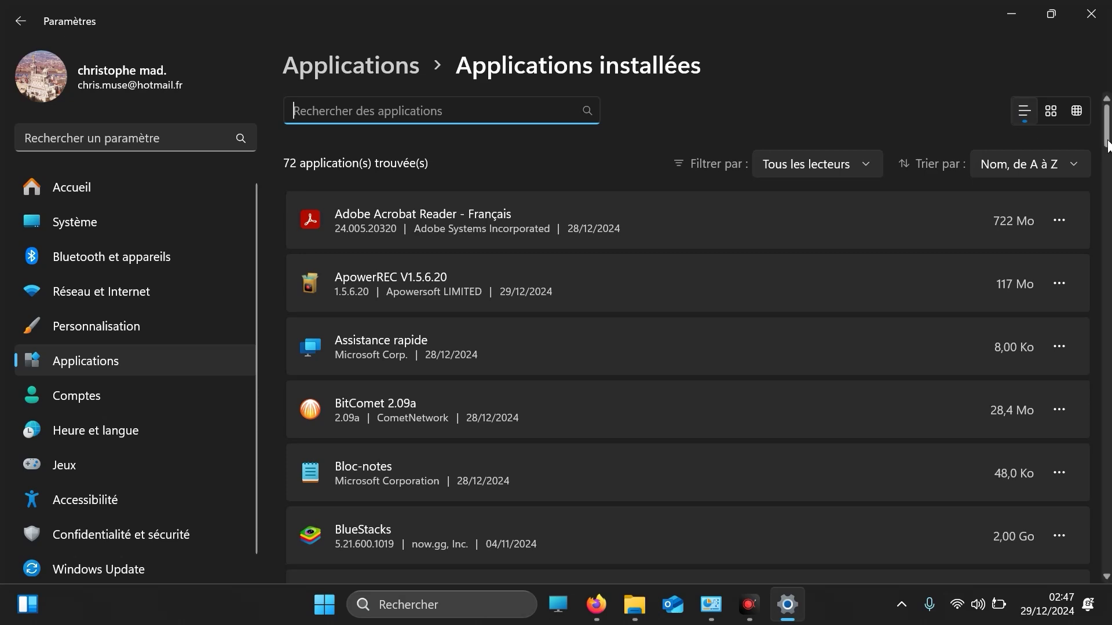
Step: Find Microsoft 365 (Office) among the installed applications and open its Options avancées
{"action": "scroll", "coordinate": [1109, 134], "scroll_direction": "down", "scroll_amount": 2}
{"action": "scroll", "coordinate": [687, 336], "scroll_direction": "down", "scroll_amount": 1}
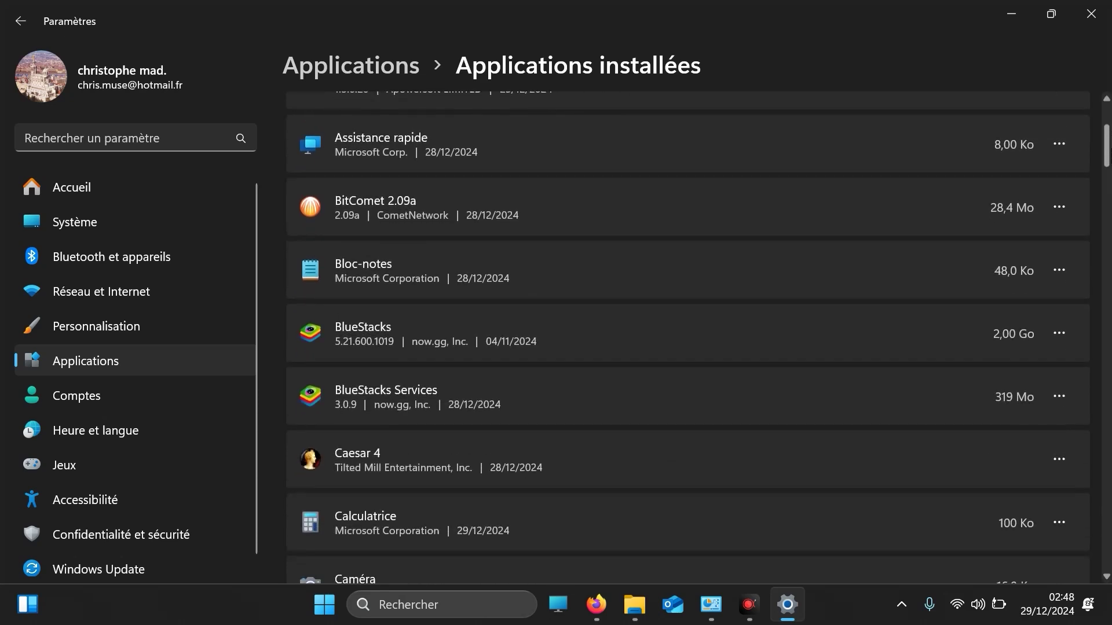
{"action": "scroll", "coordinate": [687, 336], "scroll_direction": "down", "scroll_amount": 19}
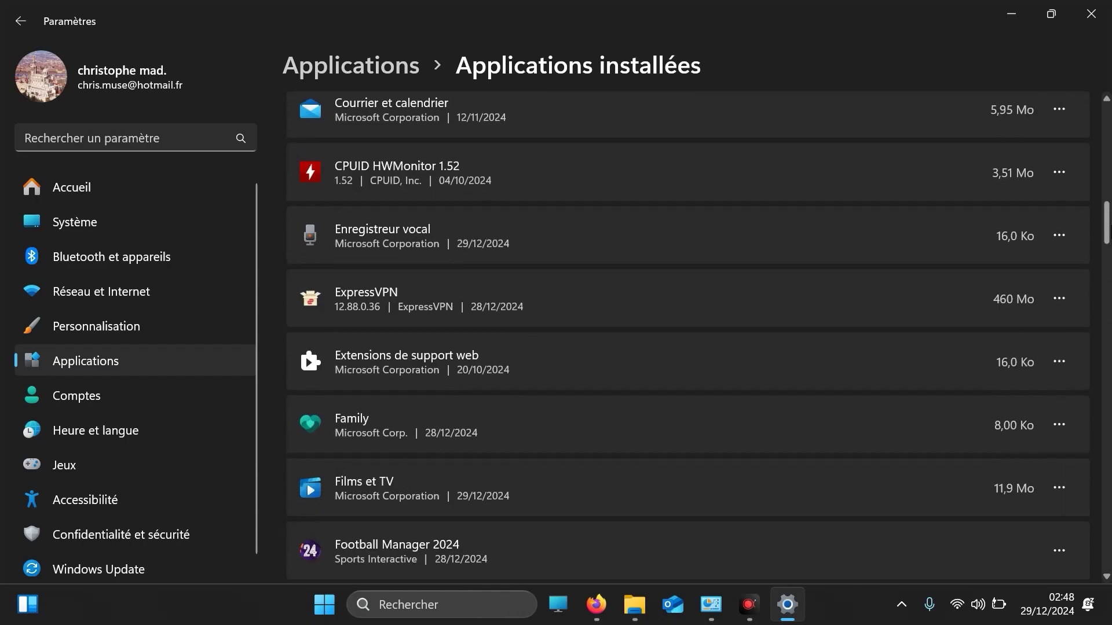
{"action": "scroll", "coordinate": [687, 335], "scroll_direction": "down", "scroll_amount": 7}
{"action": "scroll", "coordinate": [687, 336], "scroll_direction": "up", "scroll_amount": 3}
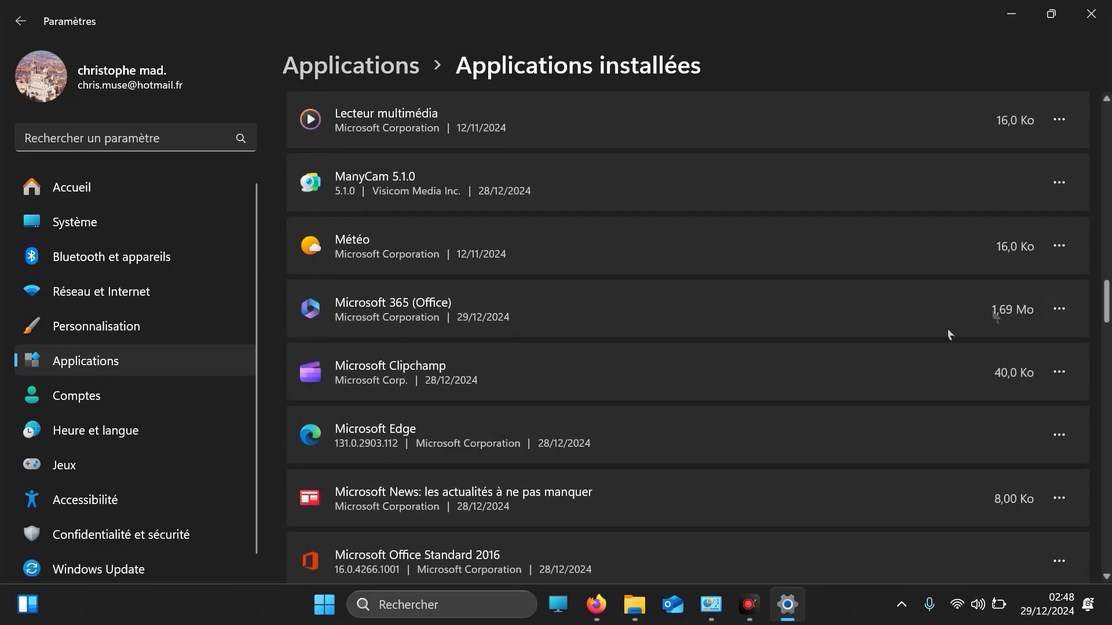
{"action": "left_click", "coordinate": [1060, 311]}
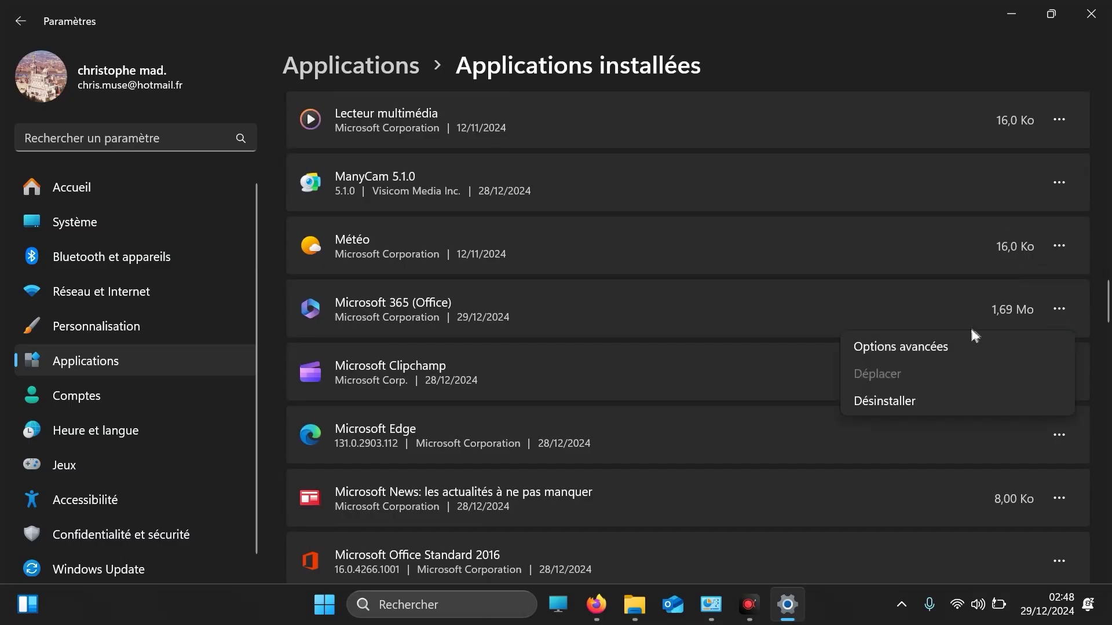
{"action": "left_click", "coordinate": [922, 352]}
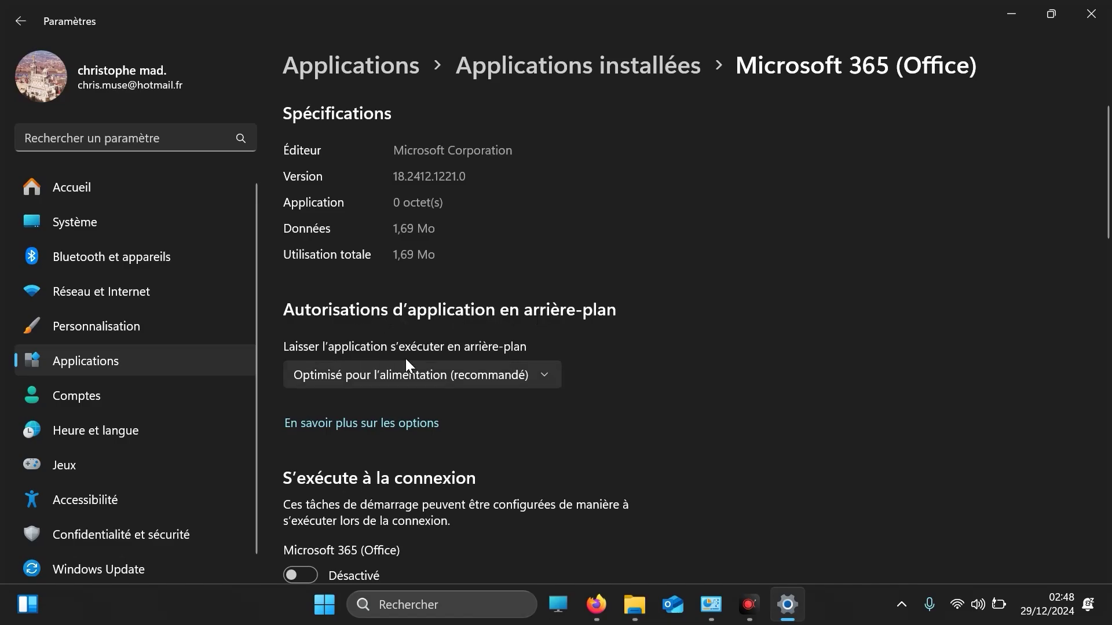
Step: Set Microsoft 365 (Office)'s background execution permission to Jamais and leave its advanced options
{"action": "left_click", "coordinate": [471, 386]}
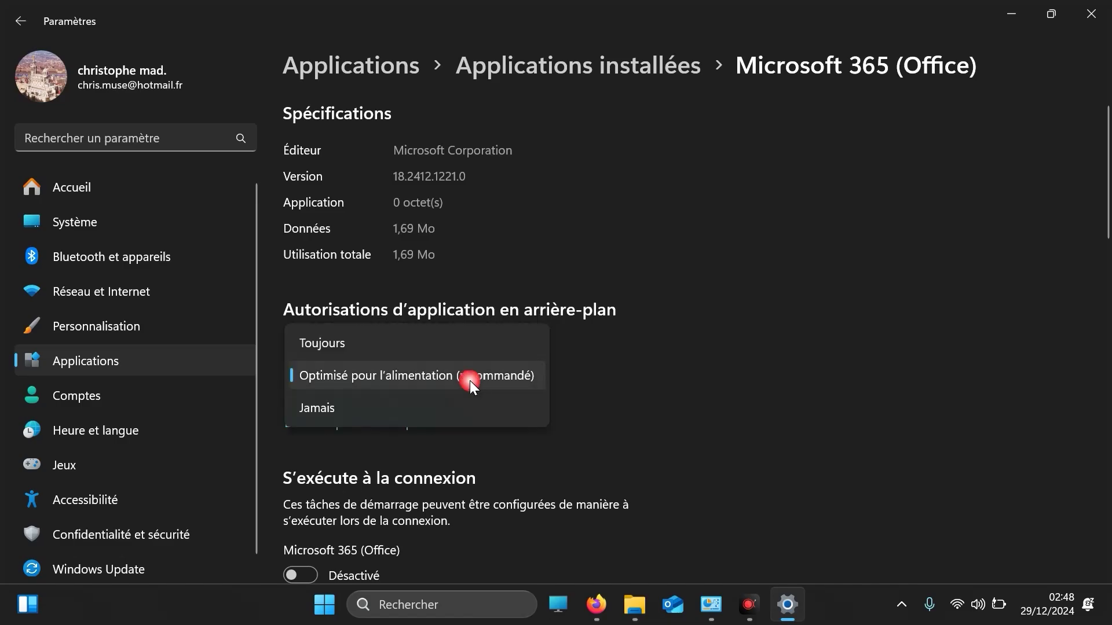
{"action": "left_click", "coordinate": [377, 406]}
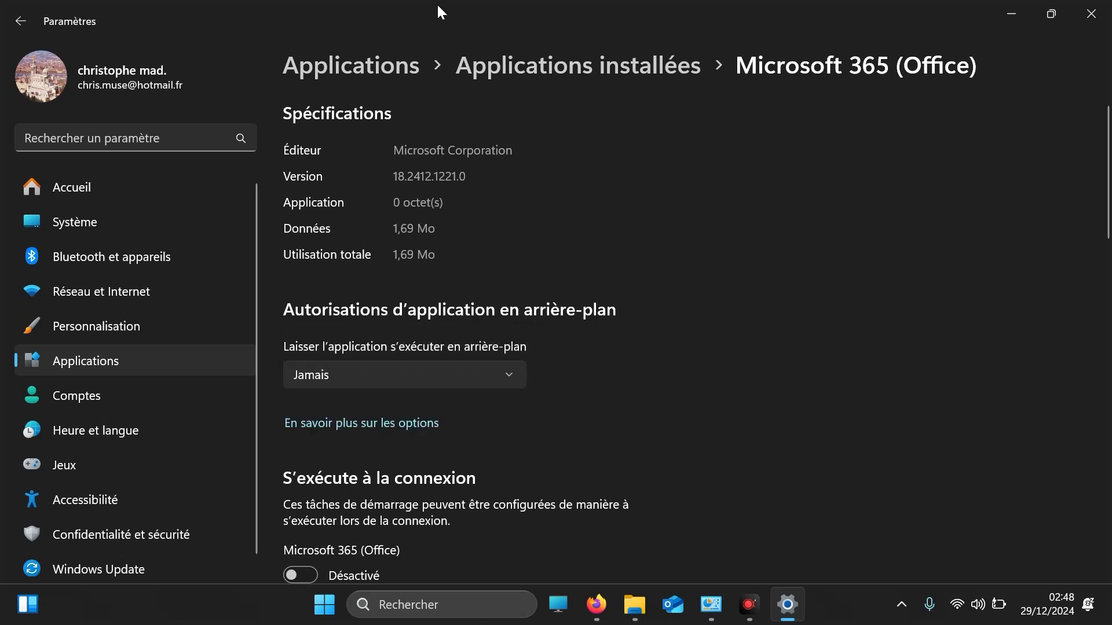
{"action": "left_click", "coordinate": [17, 24]}
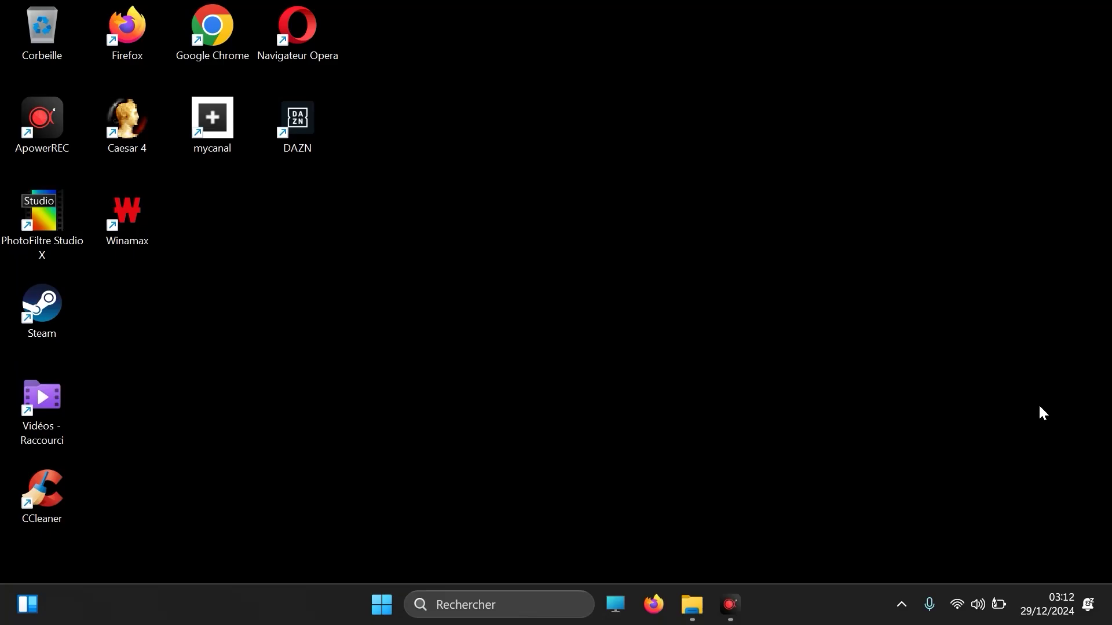
Step: Open the Mode Jeu page of the Windows Jeux settings and turn off Mode Jeu
{"action": "left_click", "coordinate": [486, 618]}
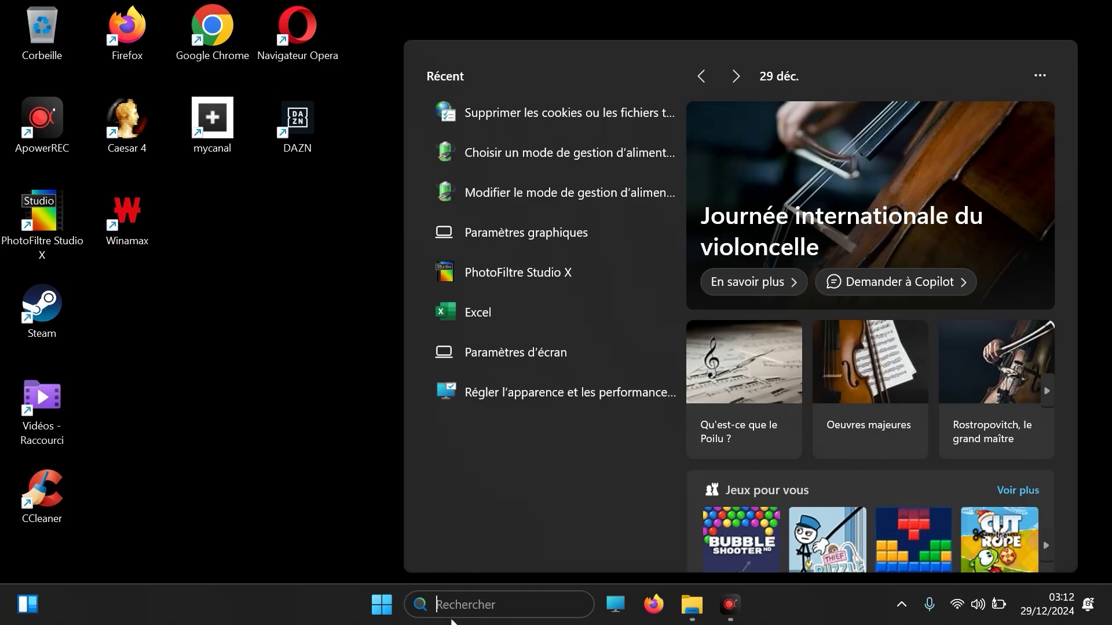
{"action": "right_click", "coordinate": [388, 608]}
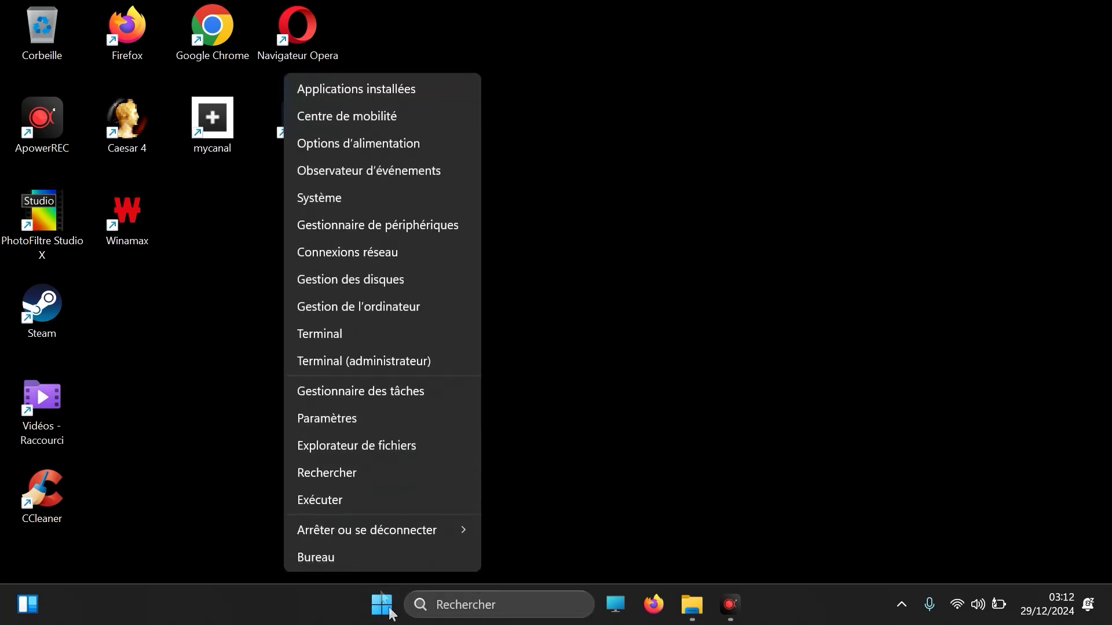
{"action": "left_click", "coordinate": [336, 420]}
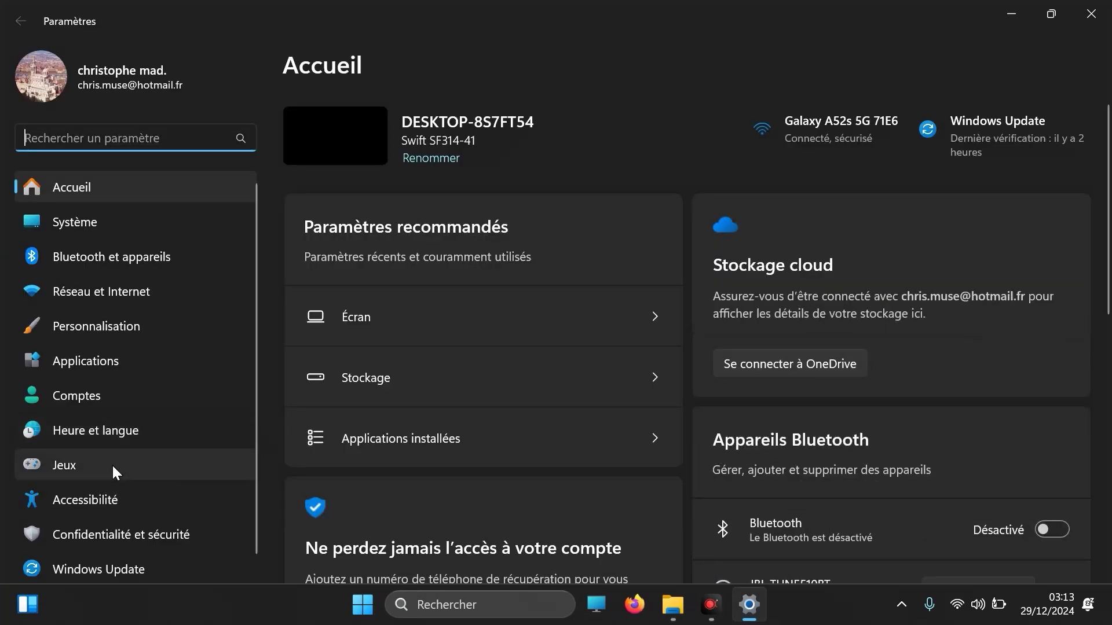
{"action": "left_click", "coordinate": [113, 467]}
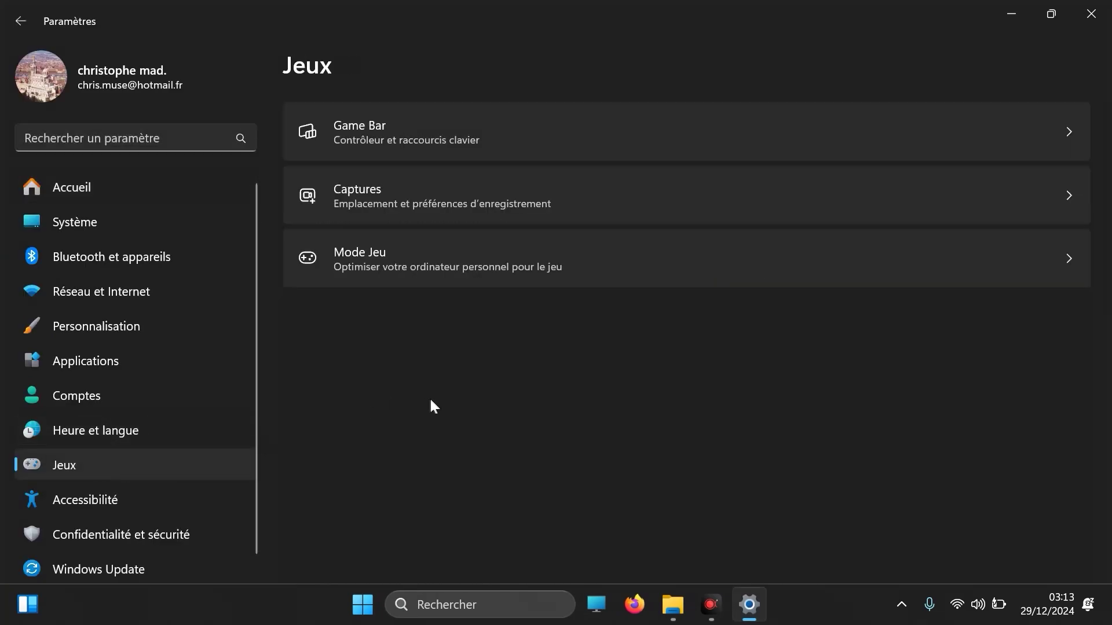
{"action": "left_click", "coordinate": [474, 267]}
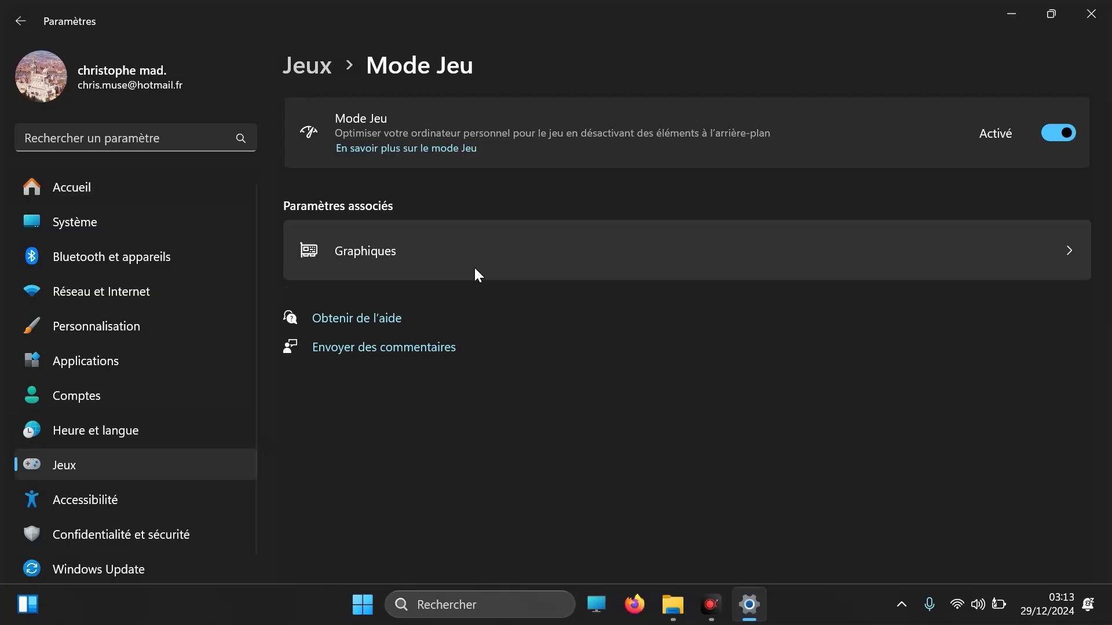
{"action": "left_click", "coordinate": [1052, 132]}
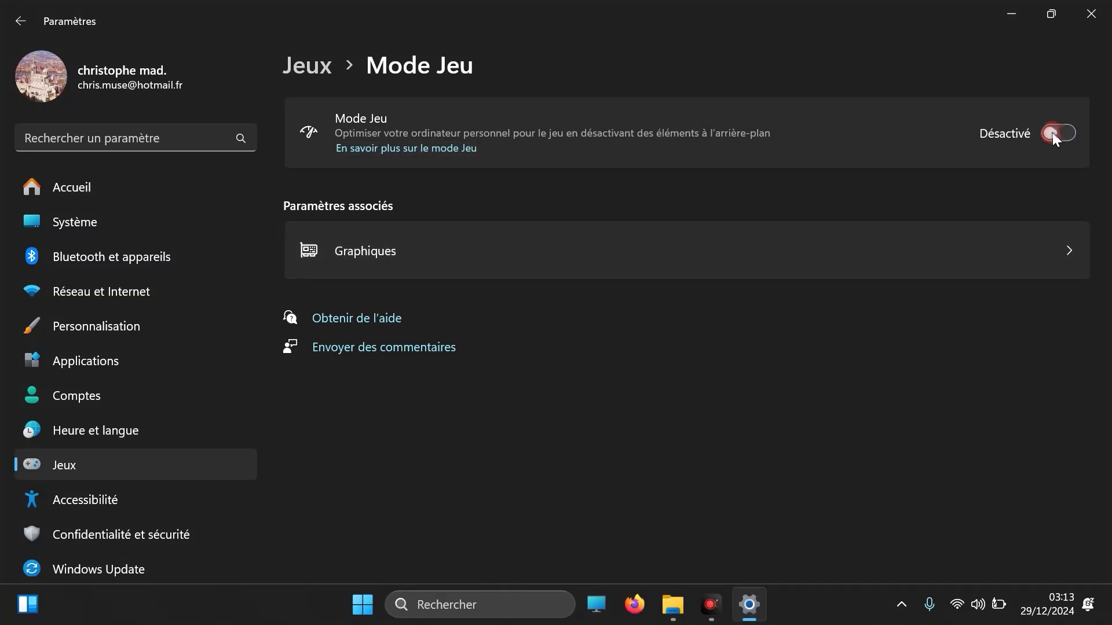